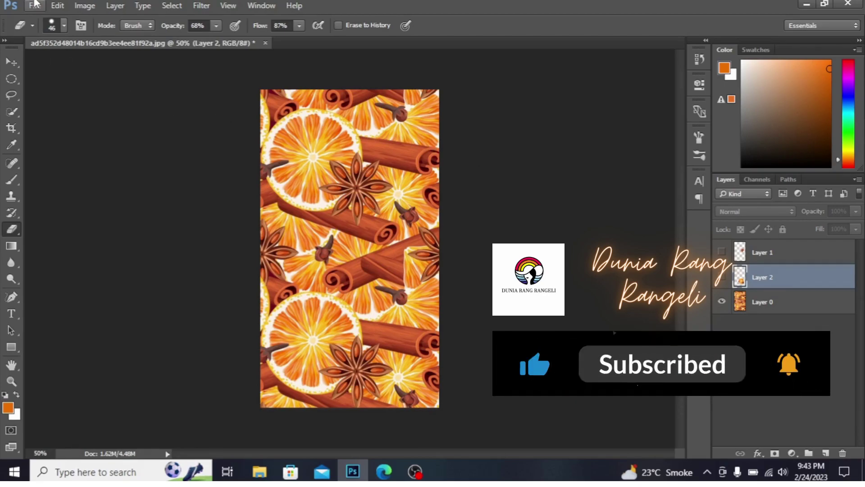
Step: Create a new blank 40 × 42 inch document at 300 ppi
click(35, 5)
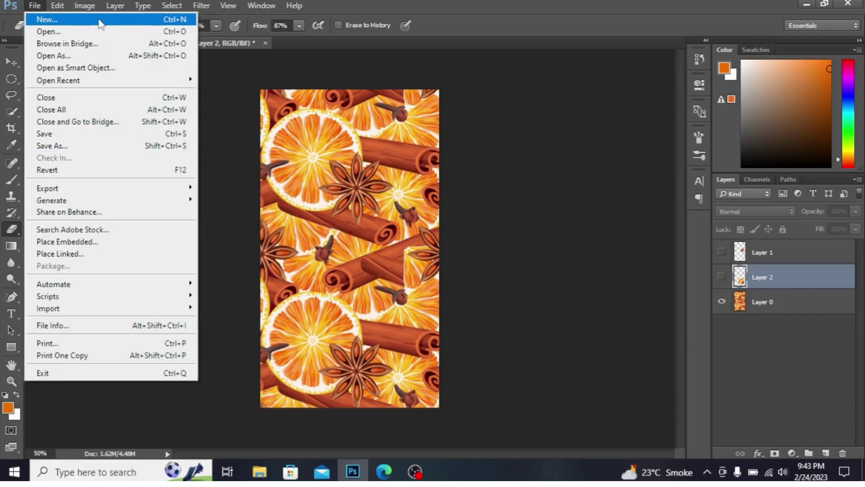
click(45, 19)
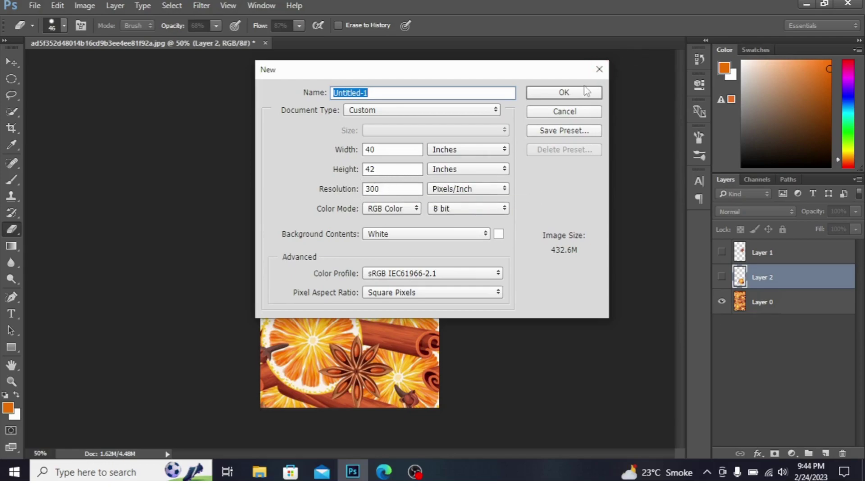
click(563, 93)
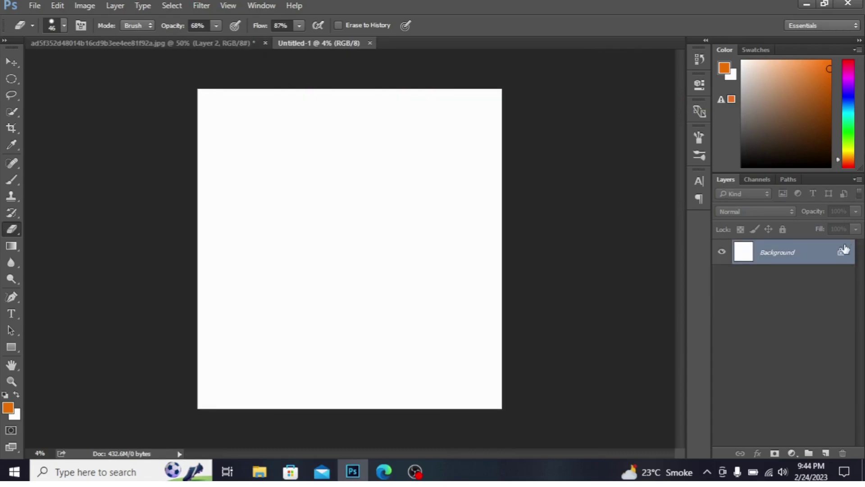
Step: Unlock the background into Layer 0, closing Layer Style without changes
click(842, 252)
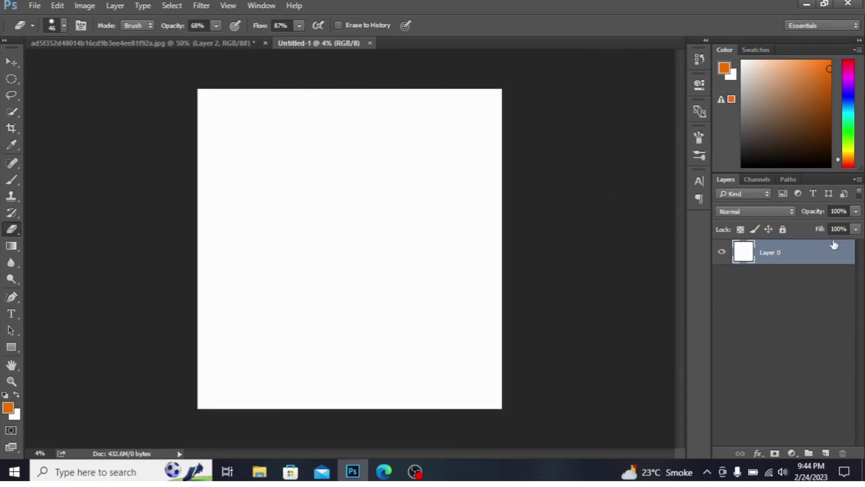
double_click(836, 253)
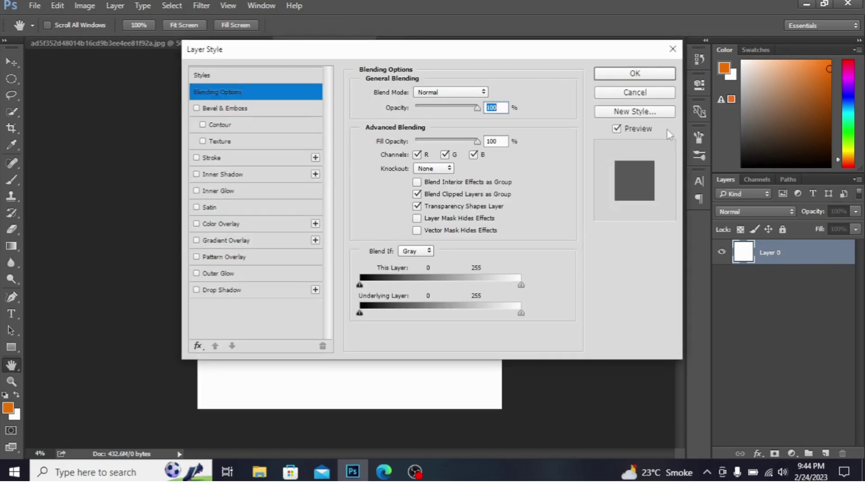
click(673, 48)
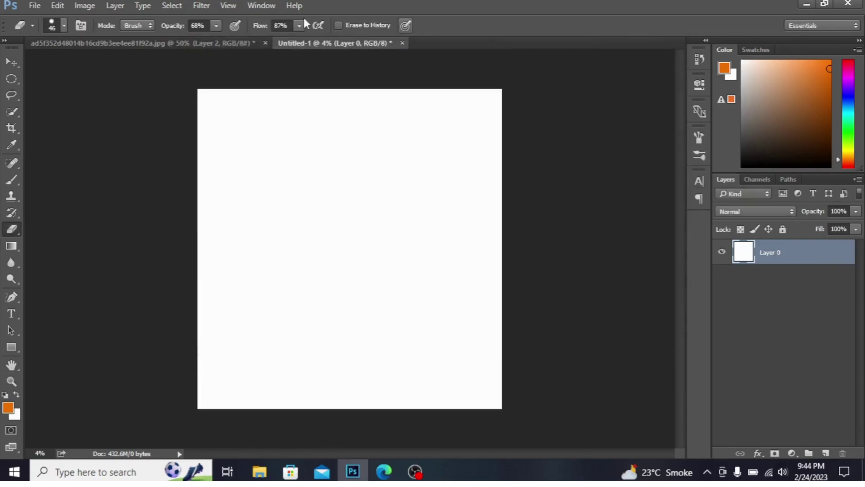
Step: Drag the pattern's Layer 0 from the pattern image into the Untitled-1 document
click(188, 43)
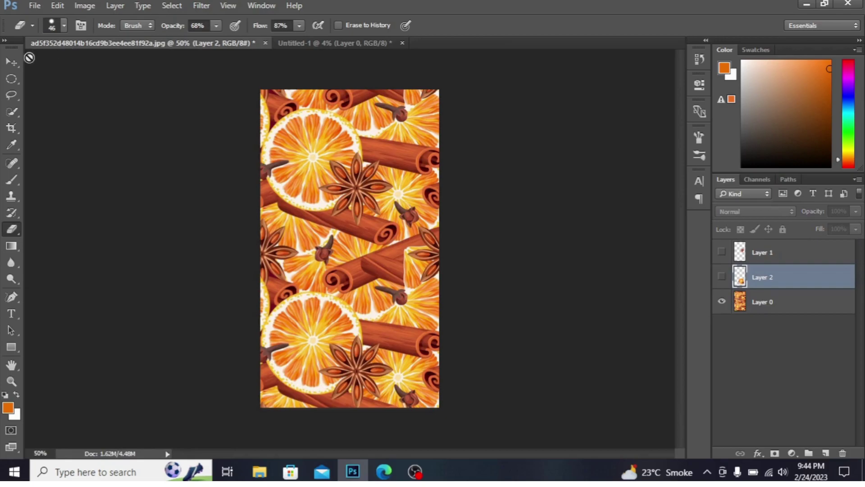
click(16, 62)
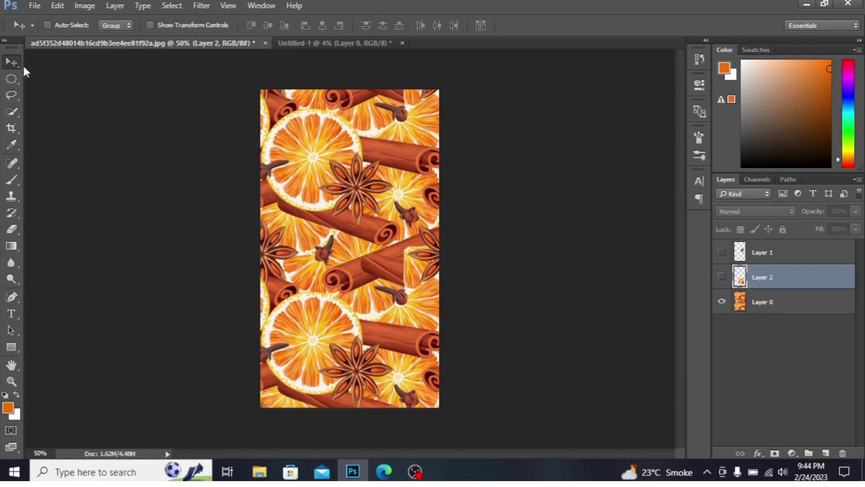
ctrl+click(320, 223)
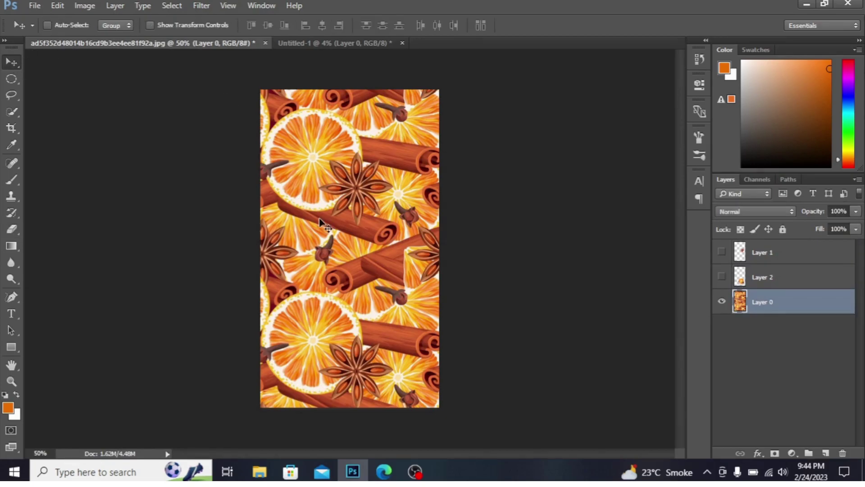
drag(320, 224, 220, 241)
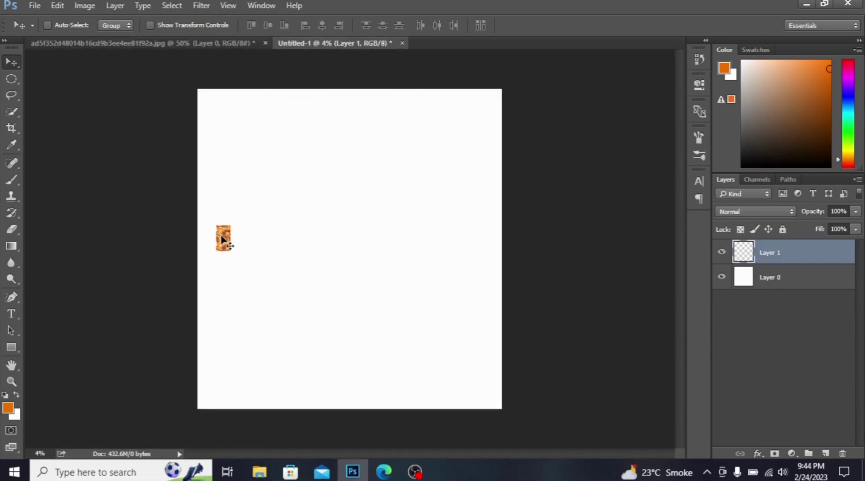
Step: Scale the pasted pattern up to about 504% and place it at the top-left corner
key(ctrl)
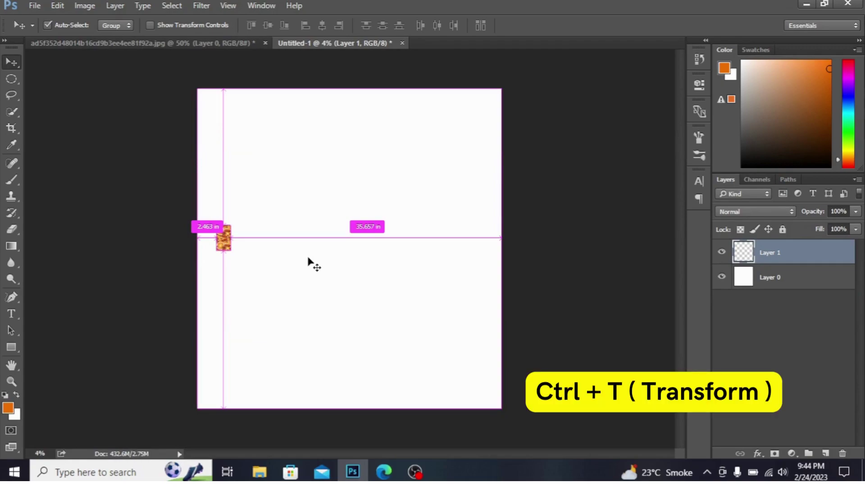
key(ctrl+t)
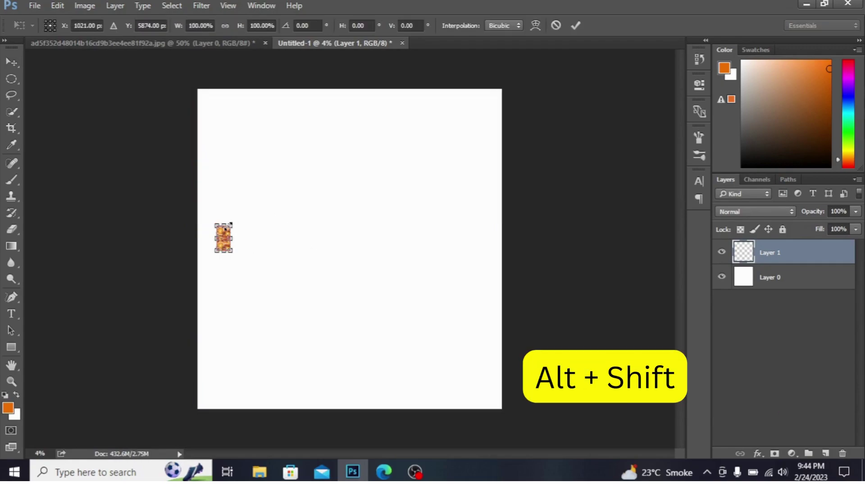
drag(231, 224, 279, 186)
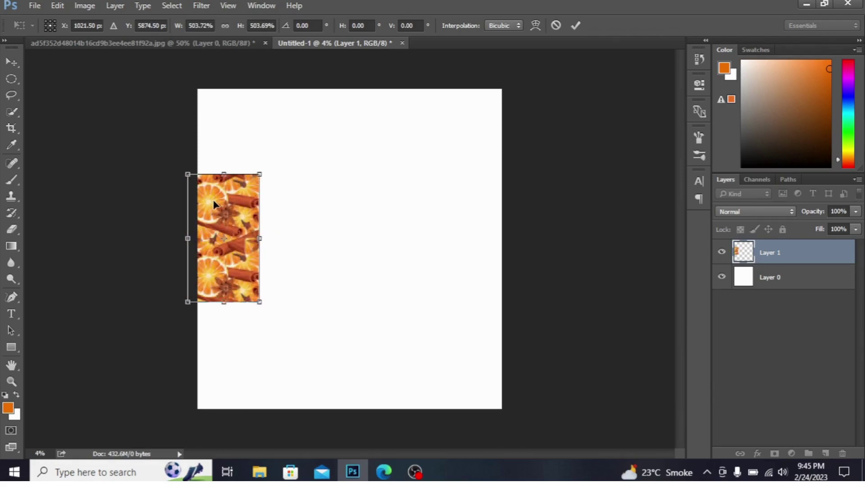
drag(214, 203, 224, 119)
Step: Commit the transform and Alt-drag a copy of the pattern tile to its right
key(Return)
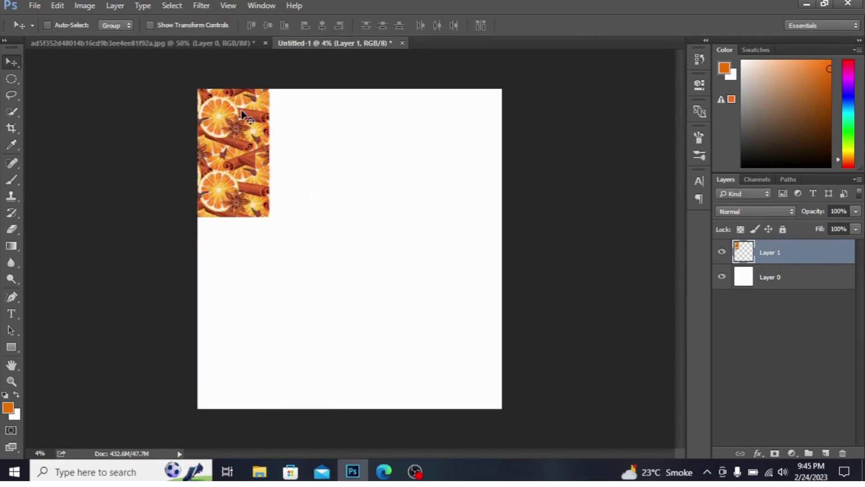
key(ctrl+plus)
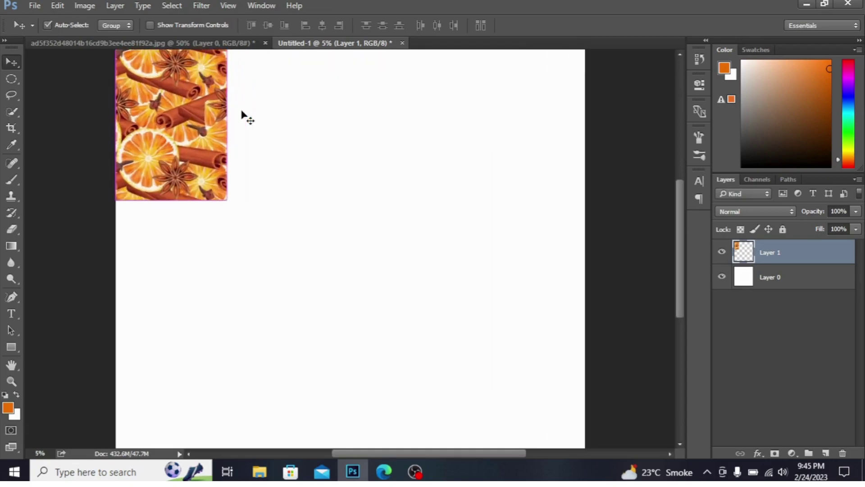
key(ctrl+plus)
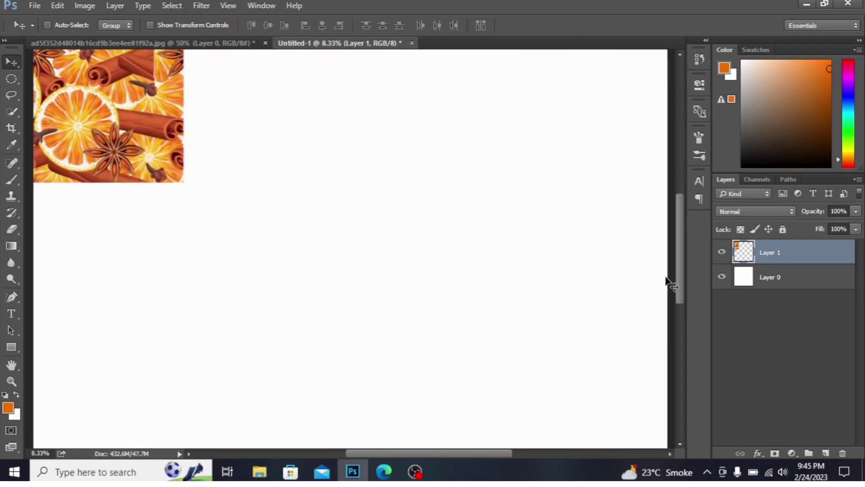
drag(680, 260, 682, 212)
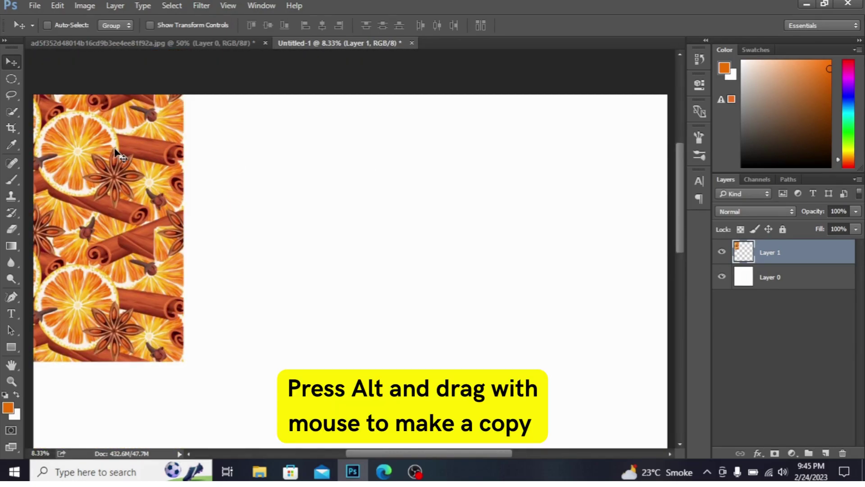
drag(116, 152, 265, 155)
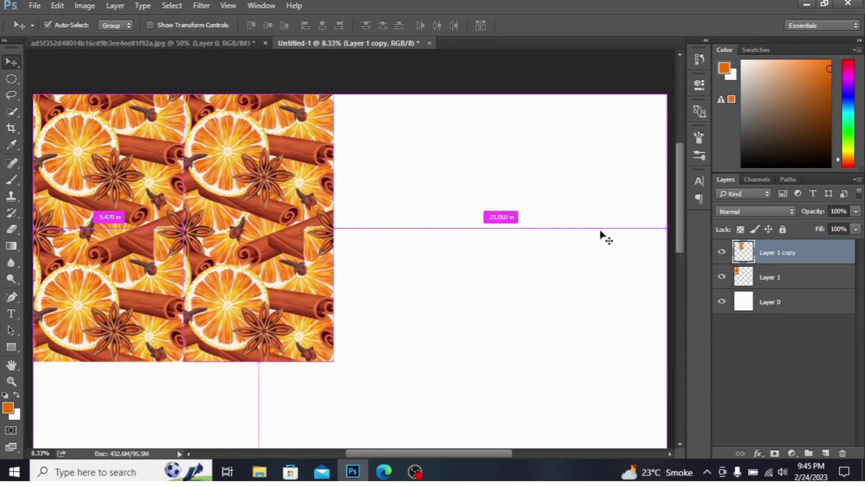
Step: Align the copy flush against the original tile and merge it into Layer 1
key(ctrl+plus)
key(ctrl+plus)
key(ctrl+plus)
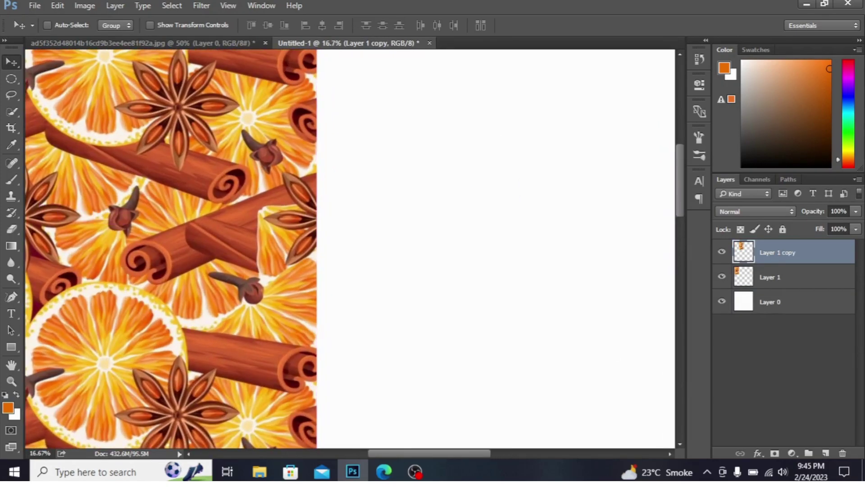
drag(445, 452, 385, 452)
mouse_move(430, 258)
mouse_down()
mouse_move(461, 259)
mouse_move(428, 257)
mouse_up()
key(ctrl+minus)
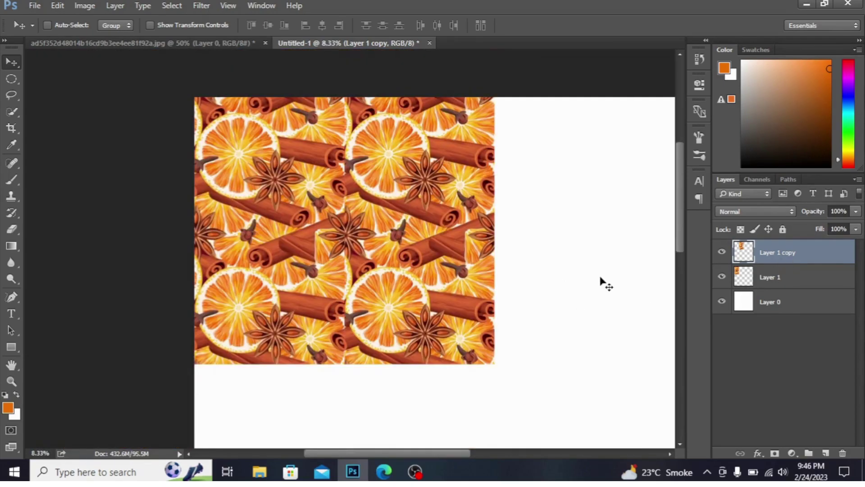
key(ctrl+plus)
key(ctrl+plus)
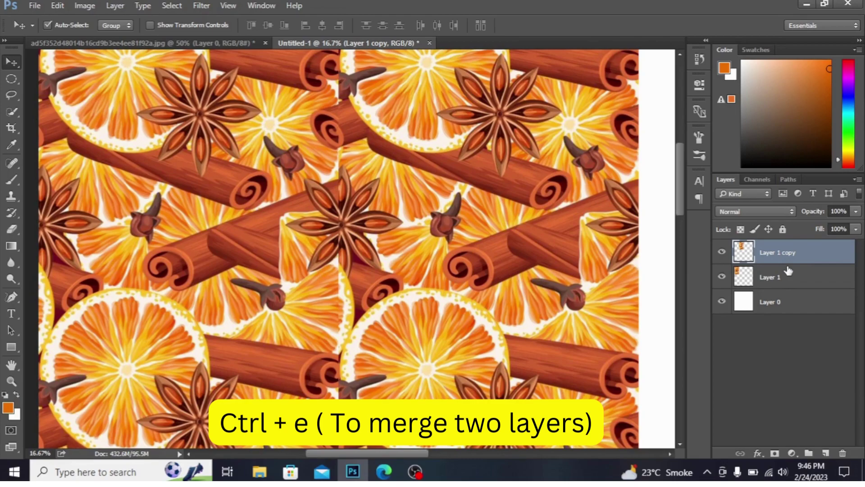
key(ctrl+e)
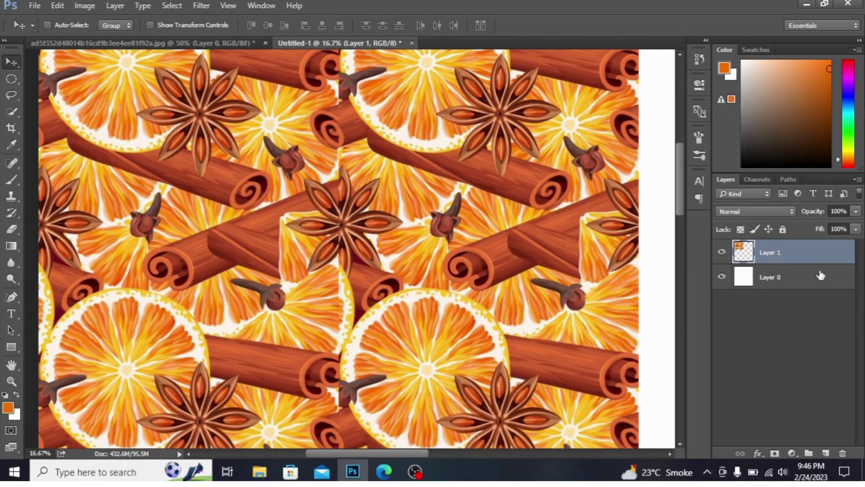
Step: Duplicate the two-tile strip to the right, snap it flush, and merge into Layer 1
key(ctrl+minus)
key(ctrl+minus)
key(ctrl+minus)
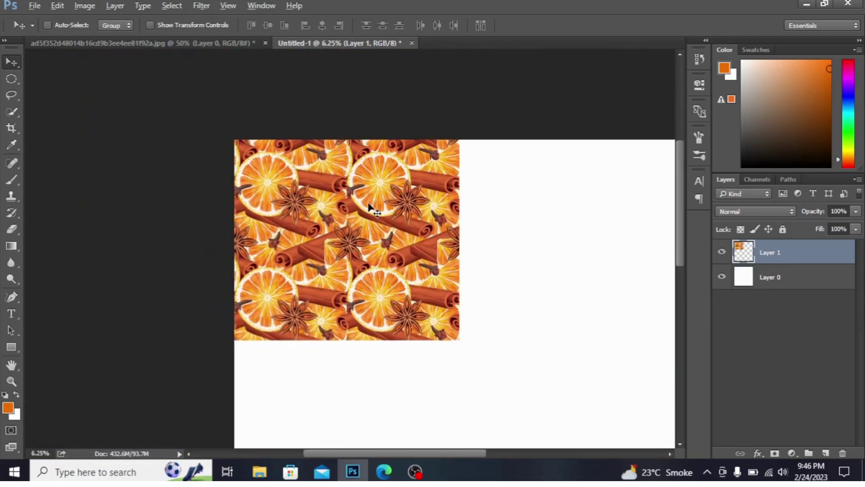
drag(369, 206, 594, 211)
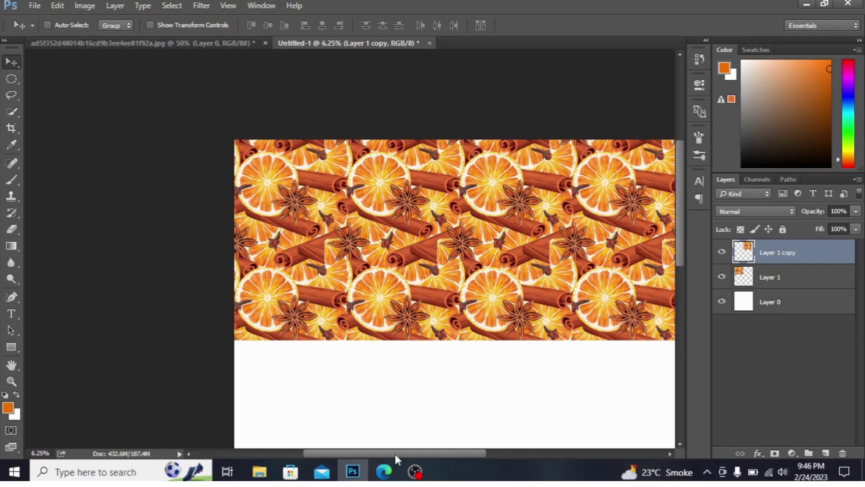
drag(394, 453, 420, 453)
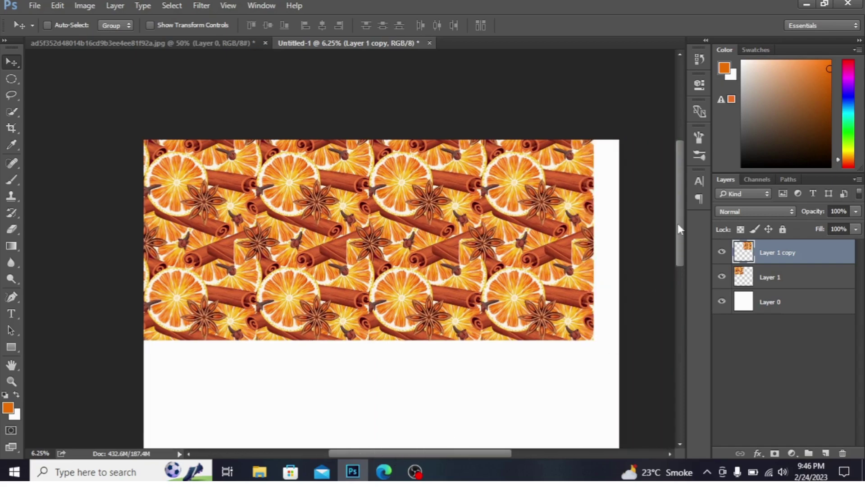
scroll(679, 203, down, 2)
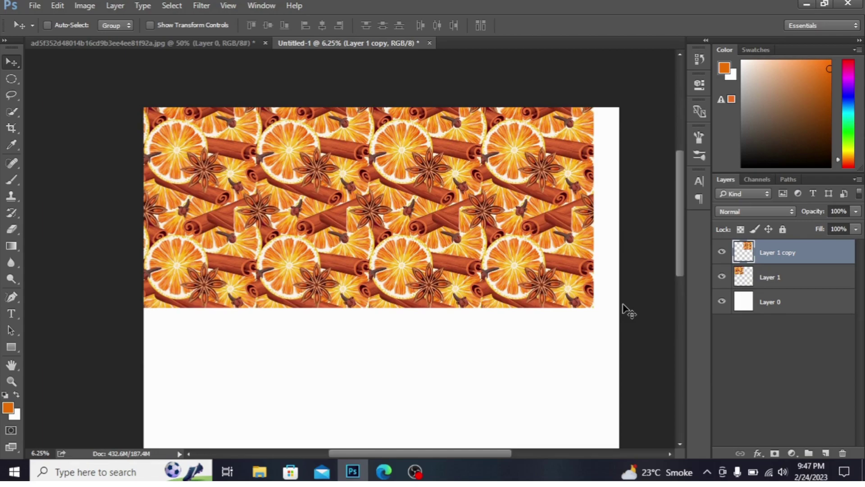
drag(431, 231, 437, 231)
key(ctrl+plus)
key(ctrl+plus)
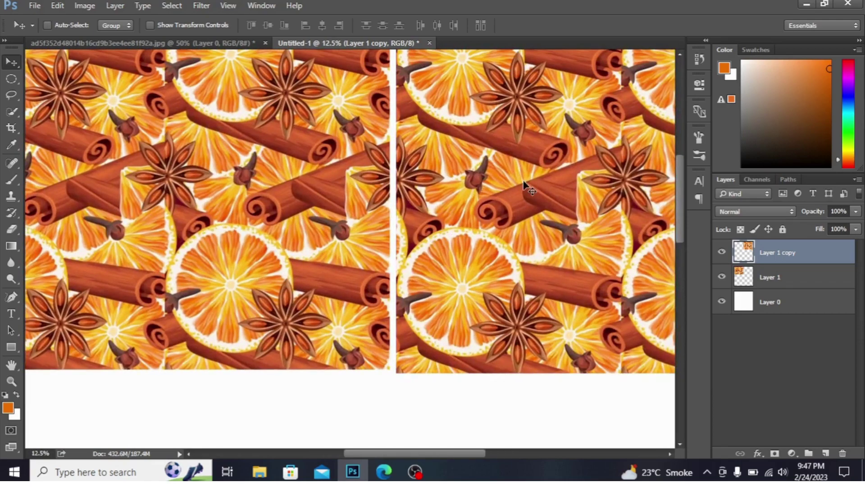
drag(524, 185, 519, 184)
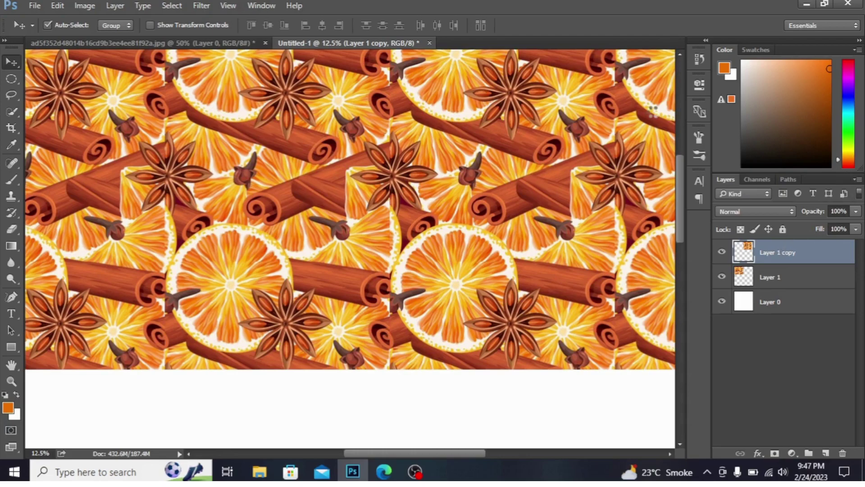
key(ctrl+e)
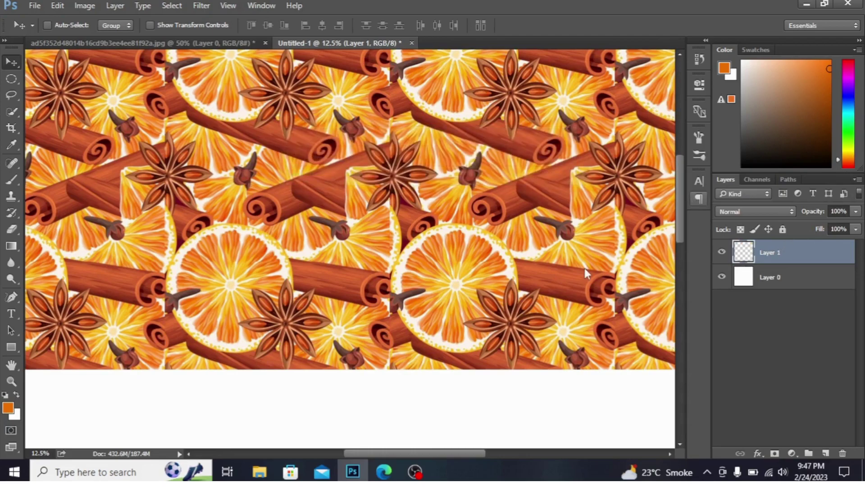
Step: Duplicate the four-tile row downward as Layer 1 copy, aligned left with matching motifs
key(ctrl+minus)
key(ctrl+minus)
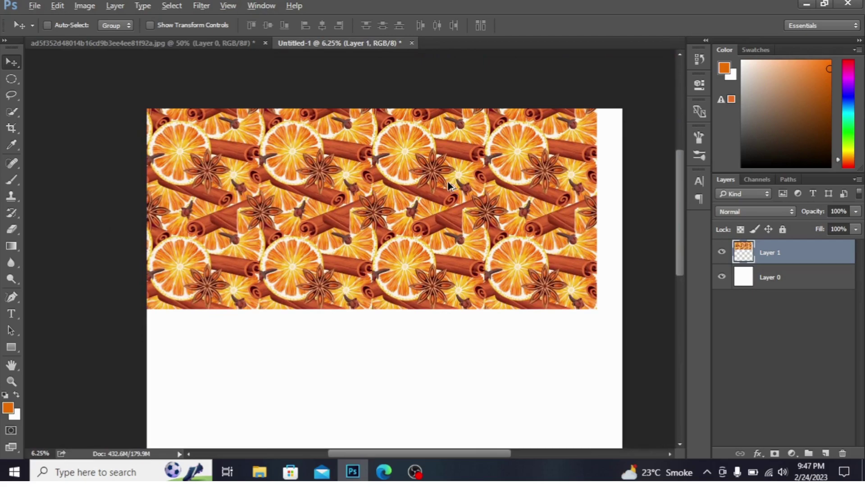
drag(449, 186, 442, 381)
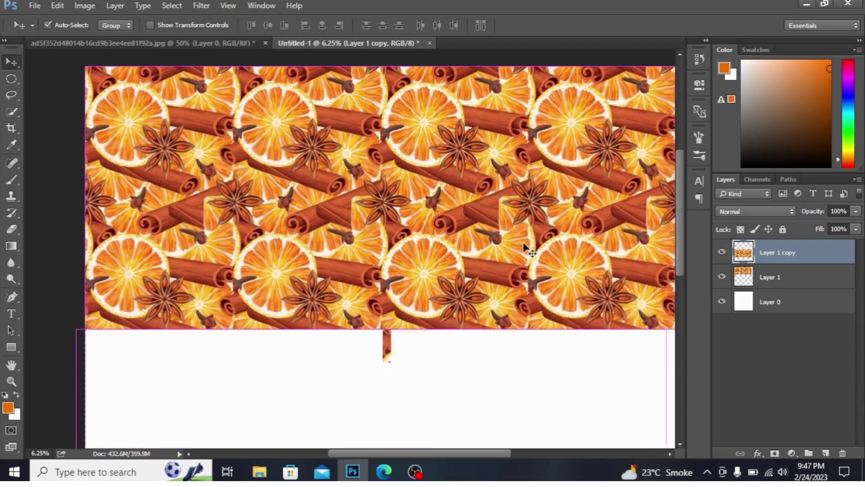
key(ctrl+plus)
key(ctrl+plus)
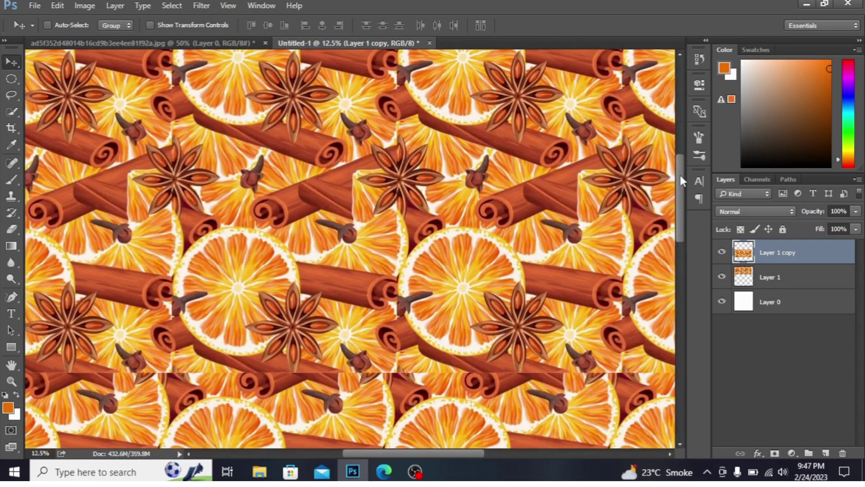
drag(680, 173, 682, 195)
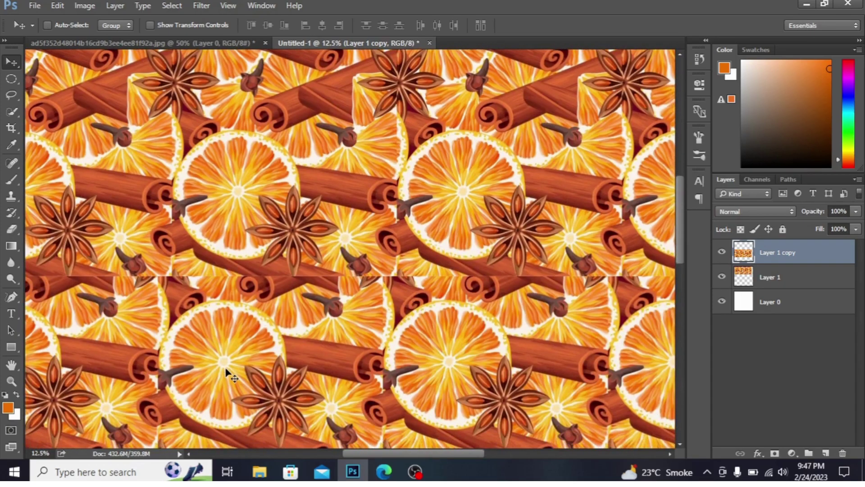
drag(227, 374, 319, 374)
drag(366, 451, 319, 452)
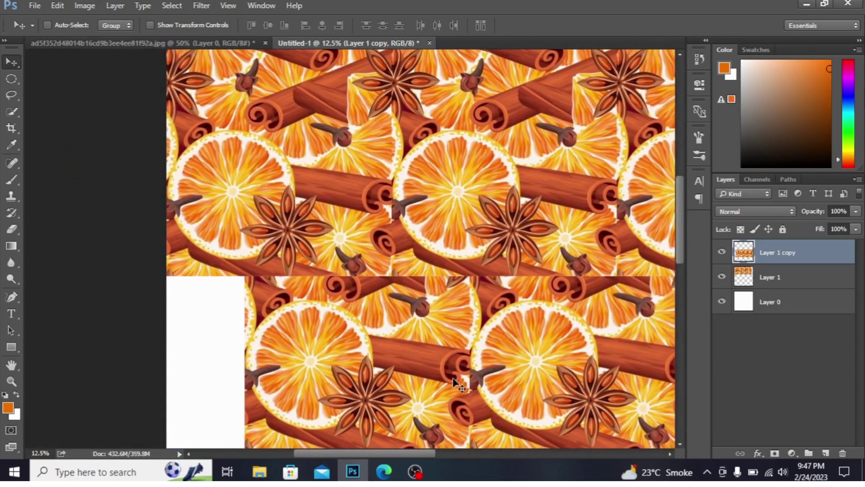
drag(453, 379, 377, 380)
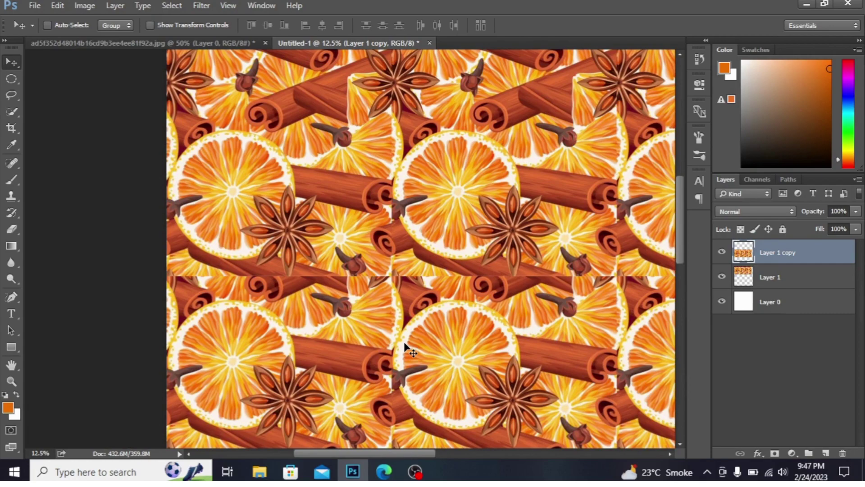
drag(404, 342, 407, 310)
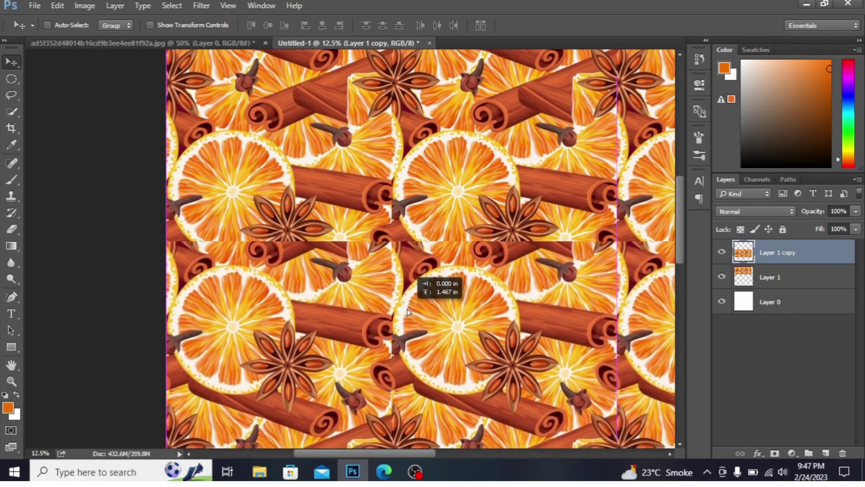
drag(407, 310, 399, 196)
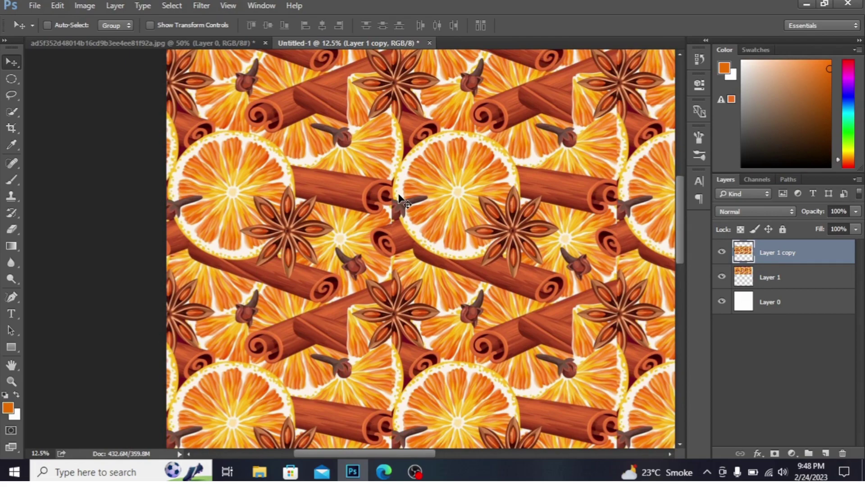
scroll(399, 199, down, 3)
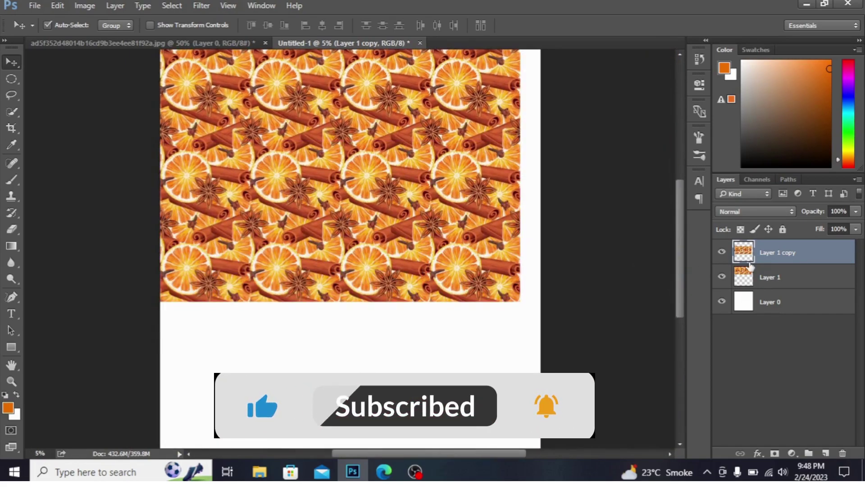
Step: Merge the lower row into Layer 1 and drag a copy further down the canvas
key(ctrl+e)
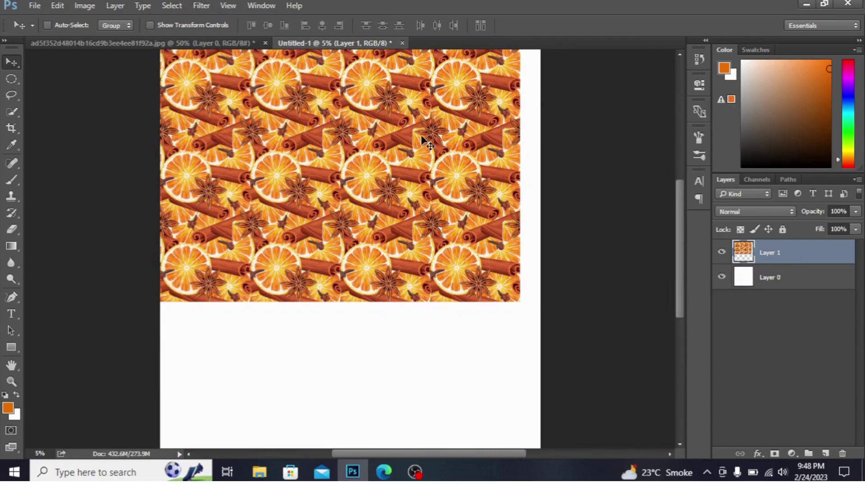
drag(423, 139, 428, 408)
drag(444, 370, 446, 362)
Step: Align the new lower copy so its tiles line up with the rows above
key(ctrl+equal)
key(ctrl+equal)
key(ctrl+equal)
key(ctrl+minus)
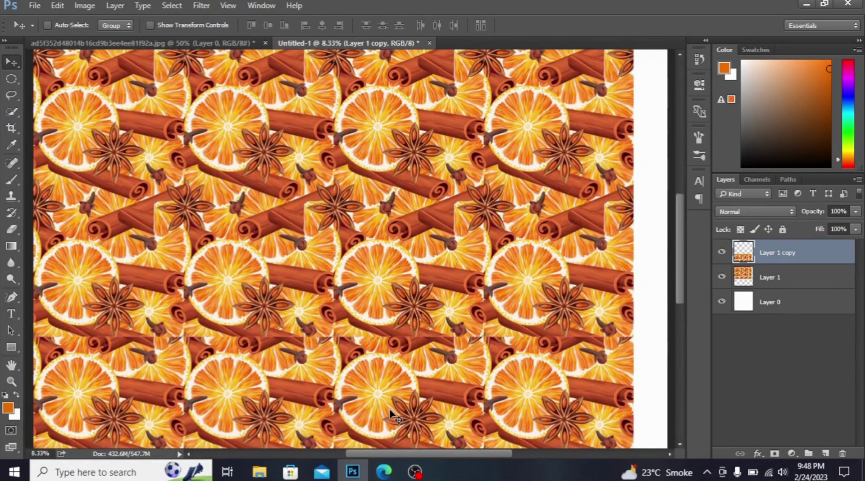
mouse_move(391, 412)
mouse_down()
mouse_move(436, 405)
mouse_move(402, 402)
mouse_move(391, 411)
mouse_up()
drag(401, 453, 380, 453)
drag(400, 383, 396, 303)
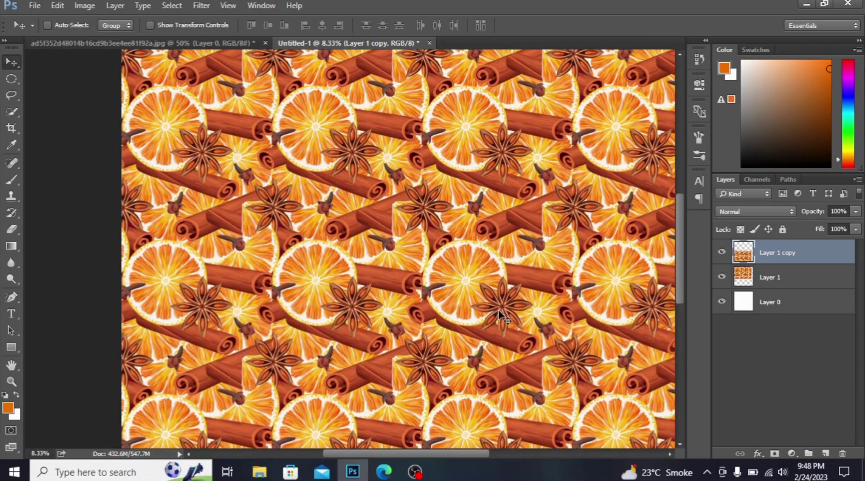
key(ctrl+minus)
key(ctrl+minus)
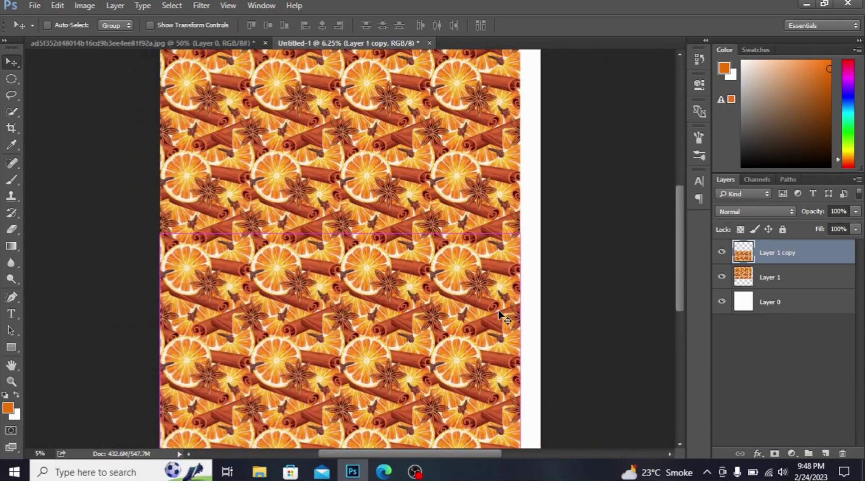
key(ctrl)
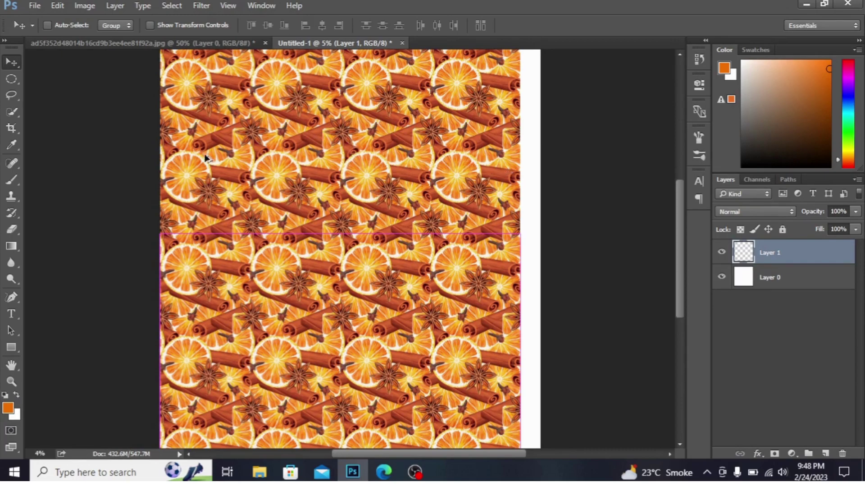
Step: Duplicate the pattern layer and slide the copy right over the white edge strip
key(ctrl+minus)
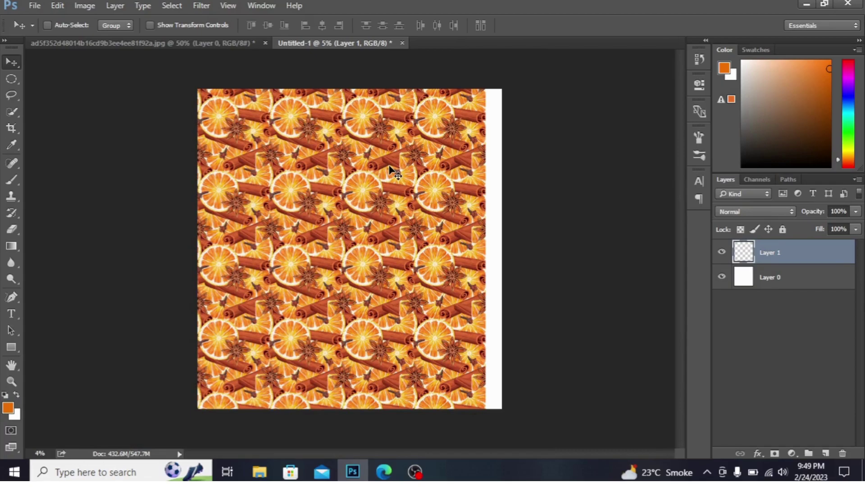
drag(318, 176, 409, 182)
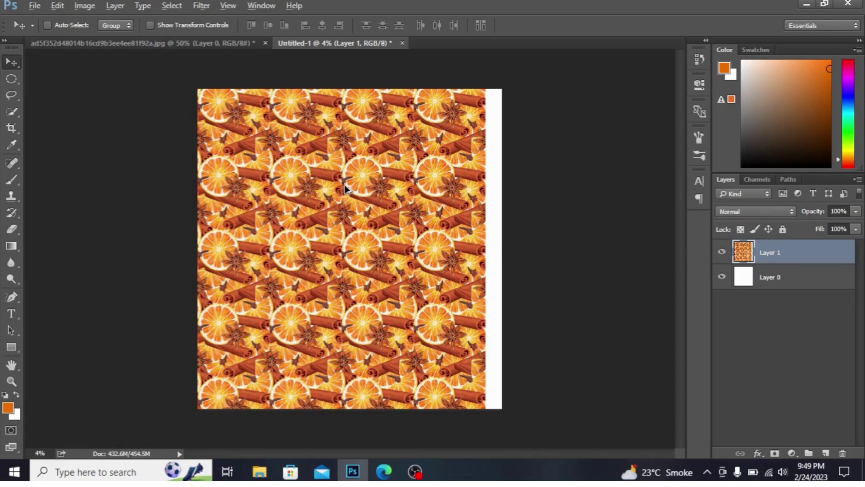
alt+drag(345, 190, 563, 183)
drag(455, 192, 492, 213)
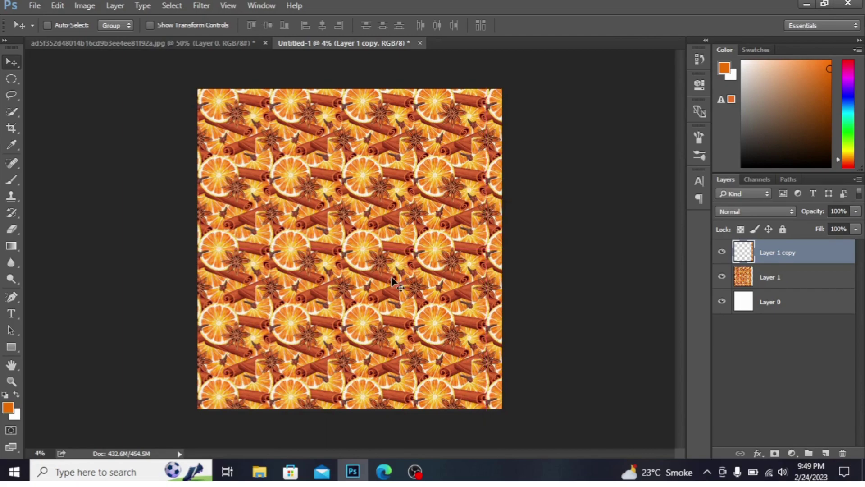
key(ctrl)
scroll(392, 279, up, 3)
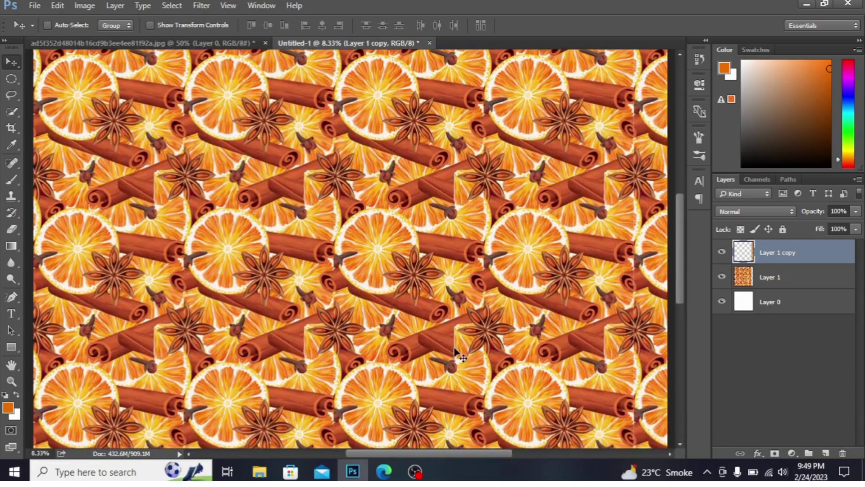
Step: Fine-tune the copy at the right edge so its tiling matches the original
drag(363, 453, 404, 453)
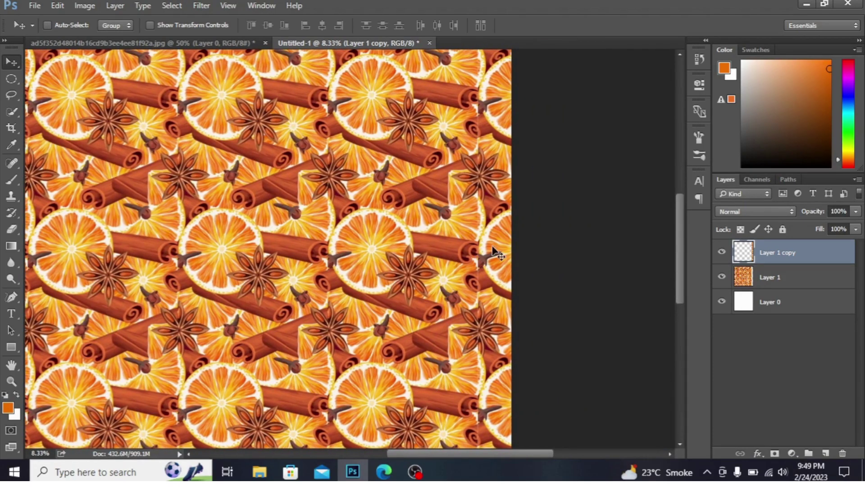
mouse_move(492, 240)
mouse_down()
mouse_move(498, 247)
mouse_move(491, 239)
mouse_up()
key(ctrl)
key(ctrl+plus)
key(ctrl+plus)
drag(649, 326, 642, 322)
key(ctrl+minus)
key(ctrl+minus)
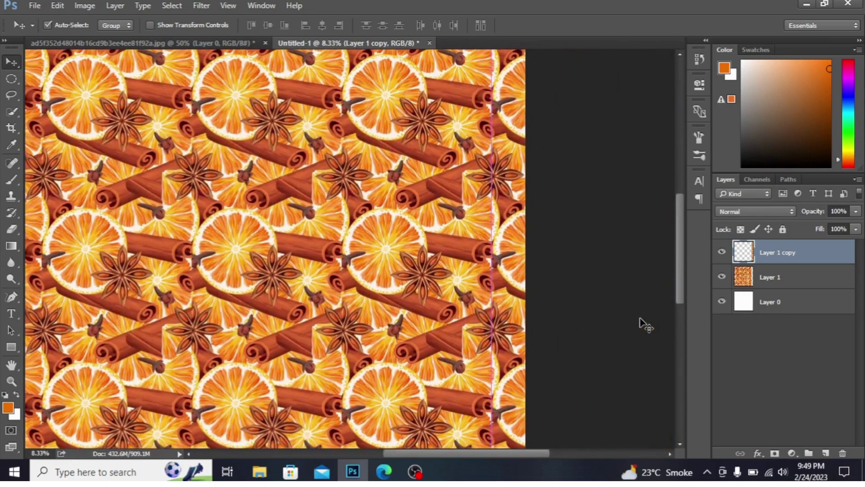
key(ctrl+minus)
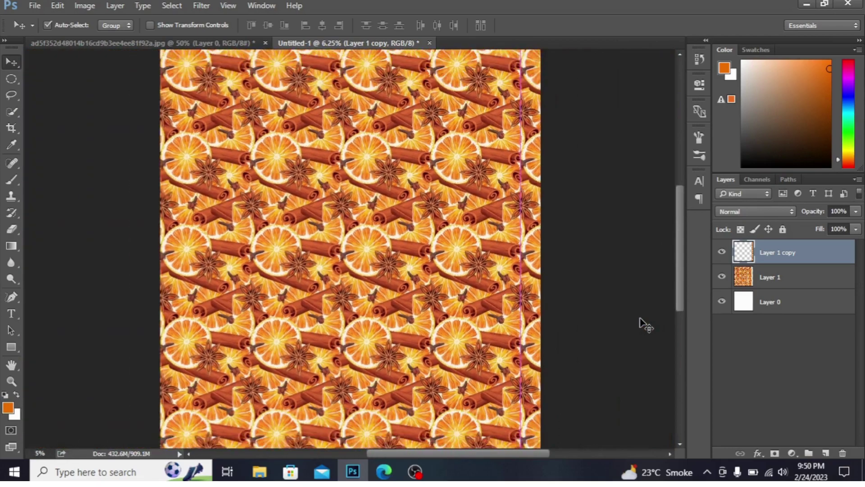
key(ctrl+minus)
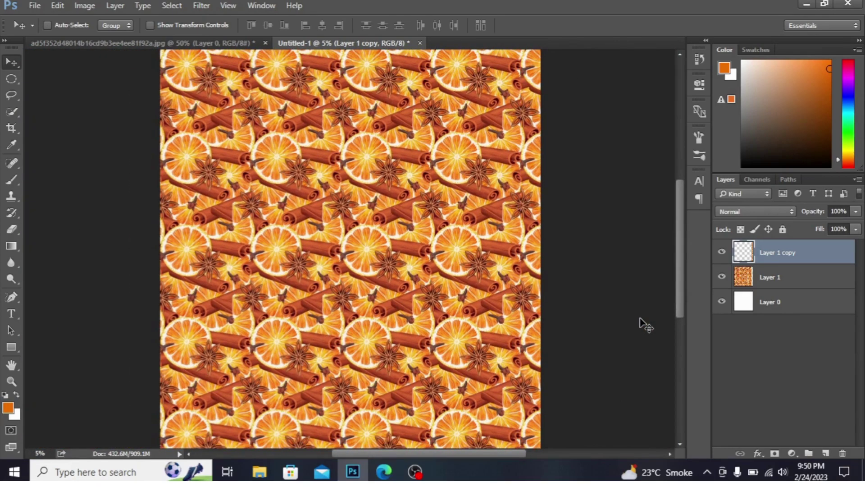
click(227, 5)
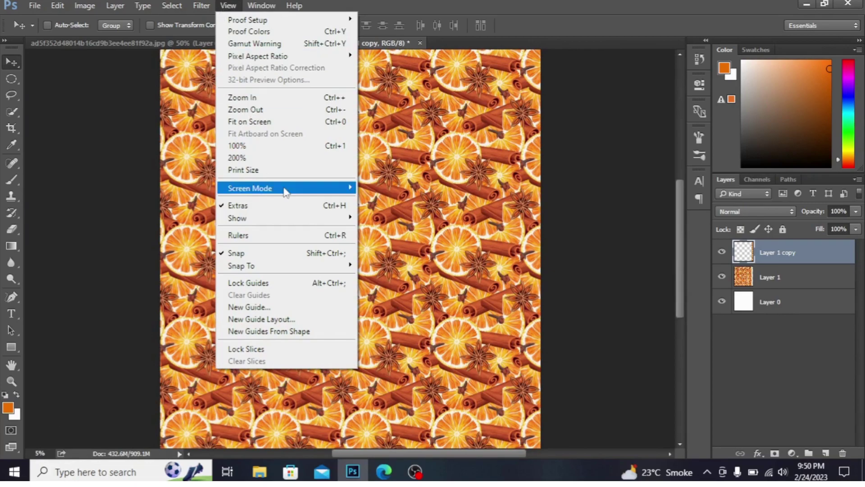
click(284, 170)
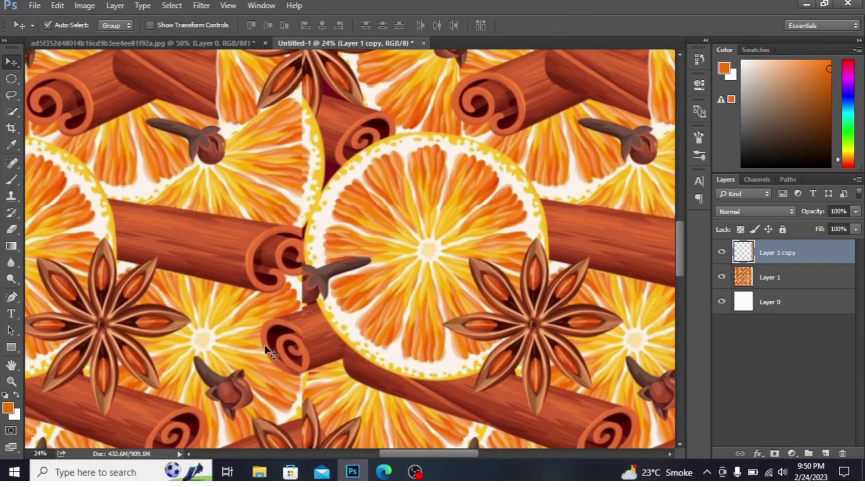
scroll(266, 349, down, 5)
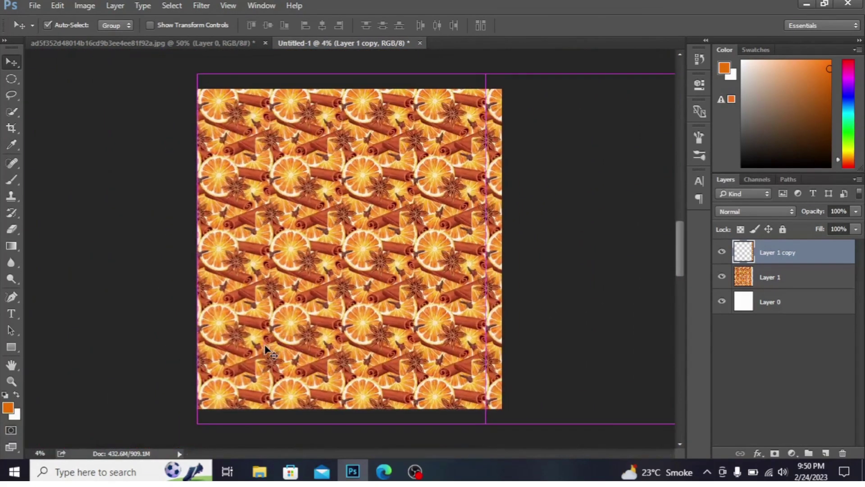
key(ctrl+h)
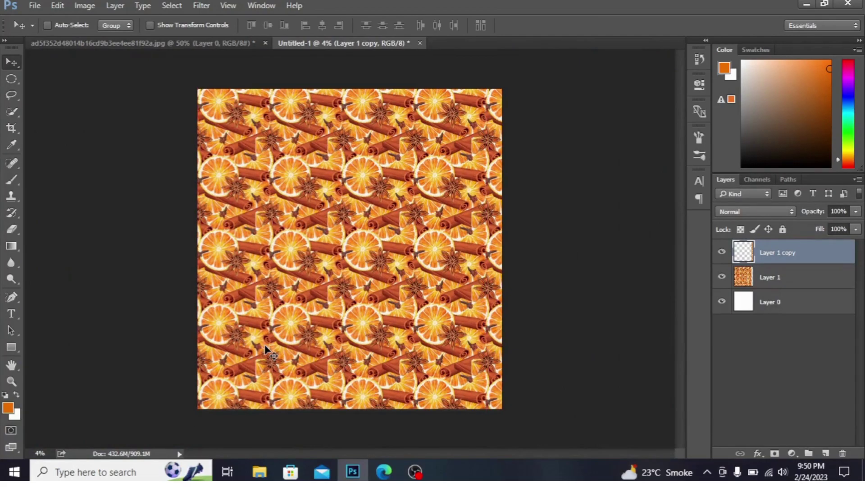
scroll(266, 349, down, 1)
scroll(266, 350, up, 2)
scroll(266, 350, up, 2)
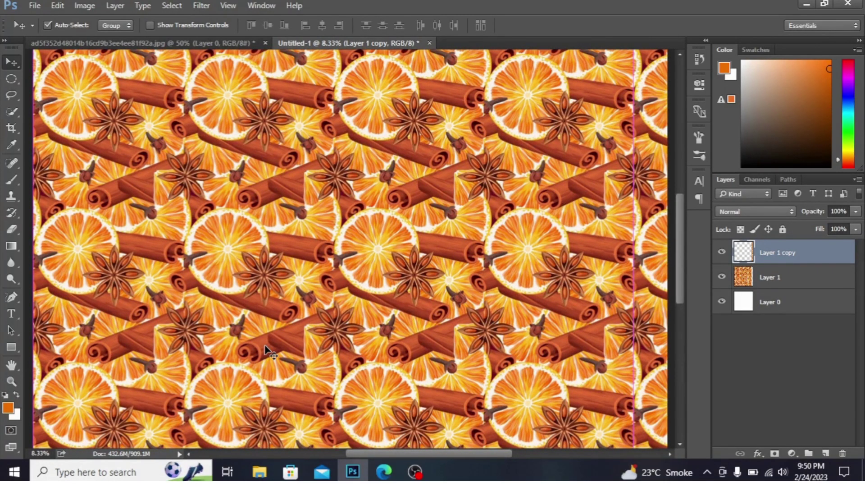
scroll(266, 350, down, 3)
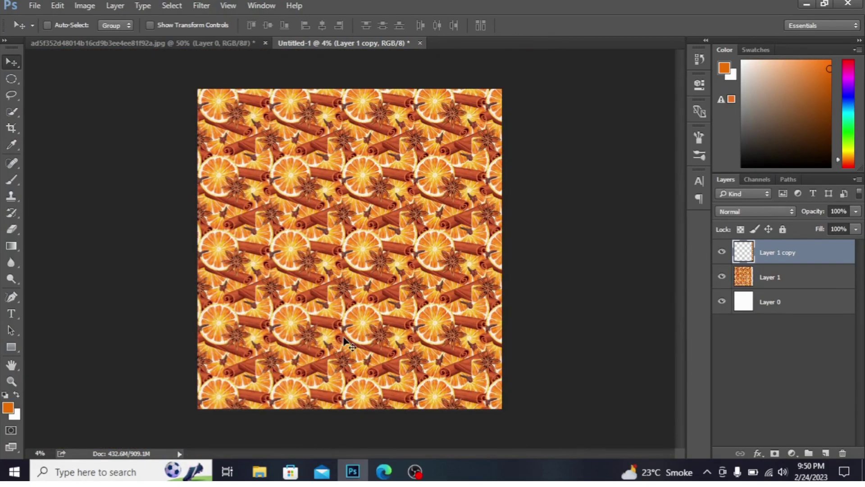
Step: Add a vertical and a horizontal guide through View > New Guide
click(254, 4)
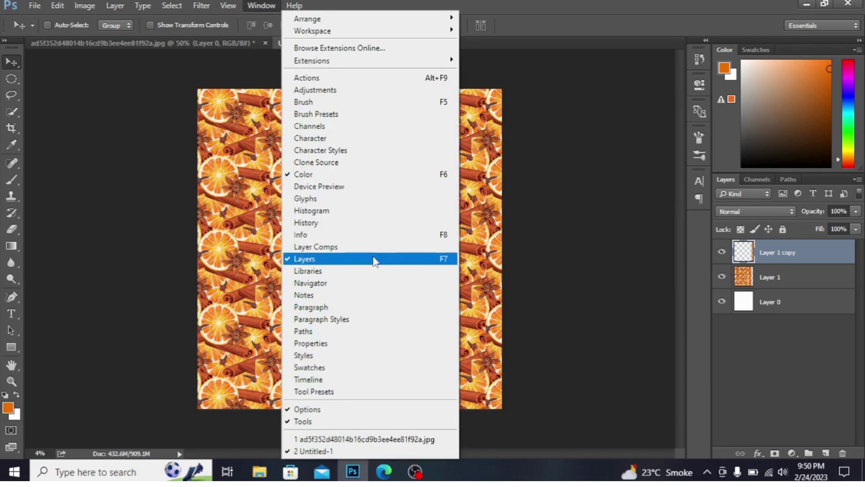
click(232, 4)
click(229, 5)
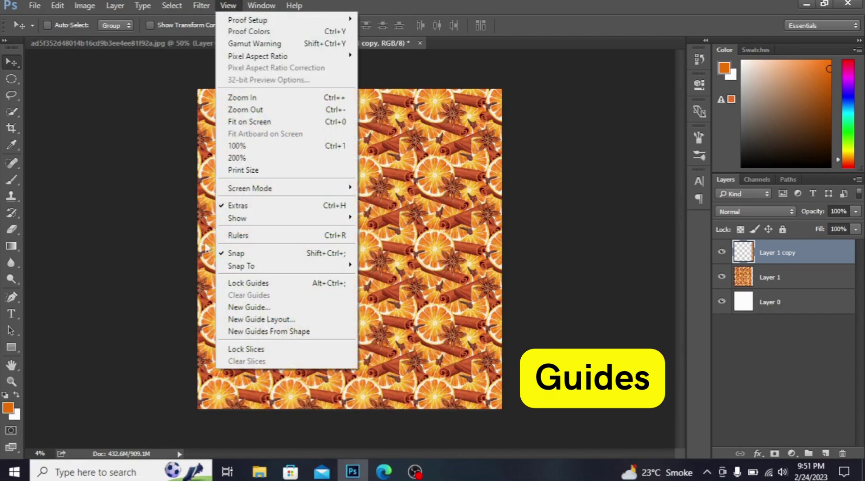
click(260, 308)
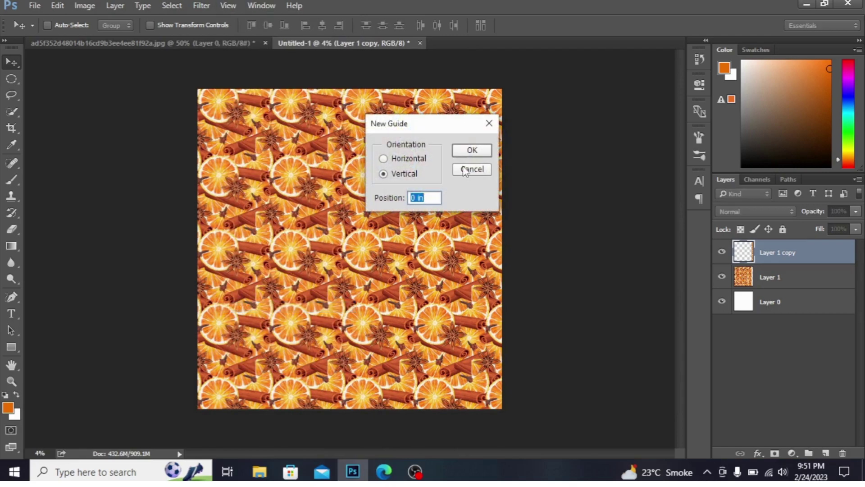
click(478, 151)
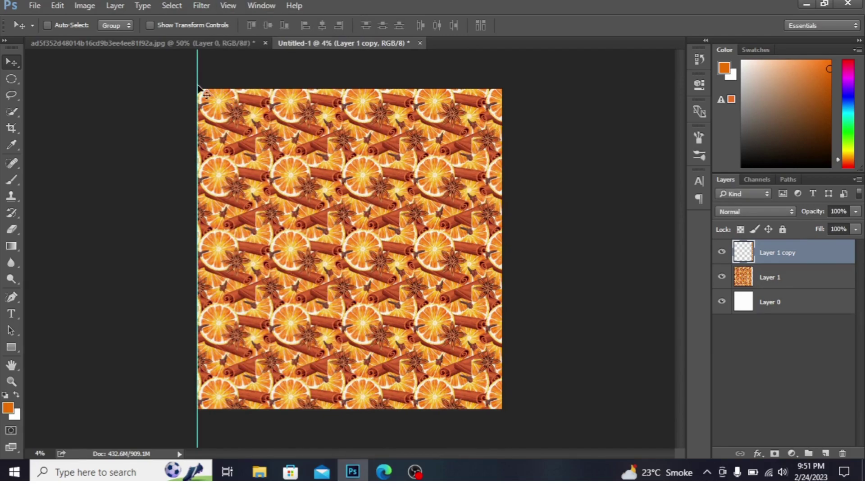
click(253, 5)
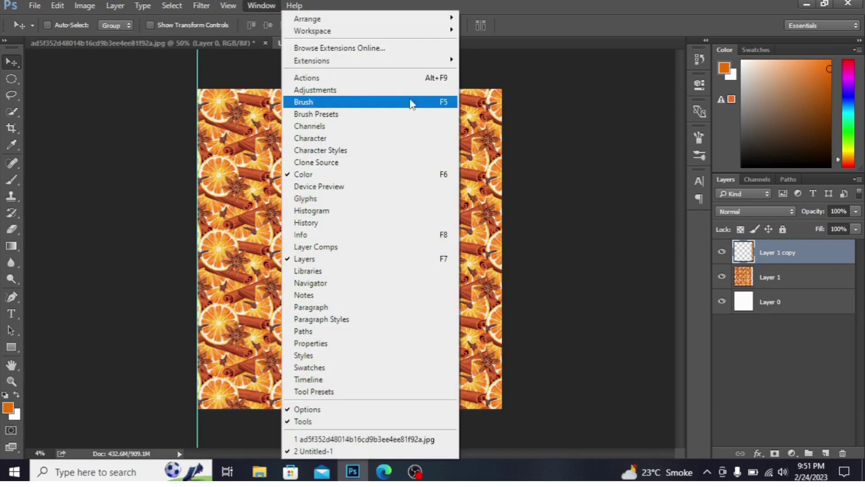
click(261, 5)
click(228, 5)
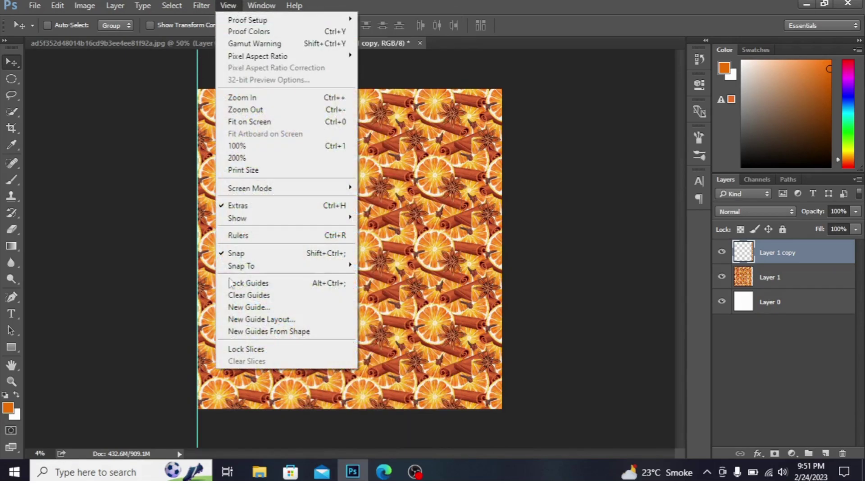
click(277, 308)
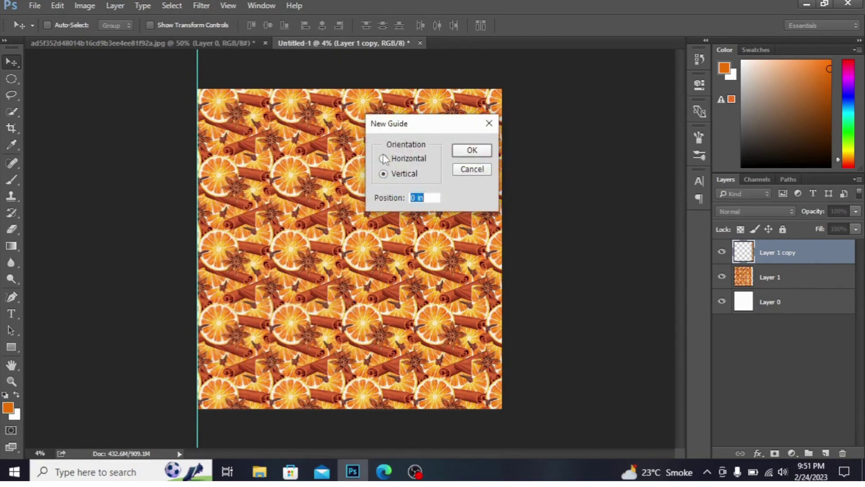
click(472, 150)
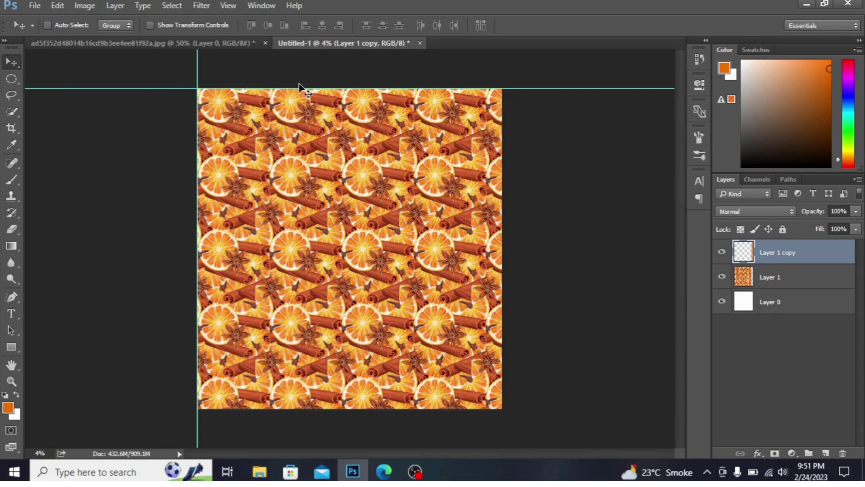
Step: Move the horizontal guide to 37.5 in, the vertical to 20 in, and show rulers
drag(301, 87, 353, 378)
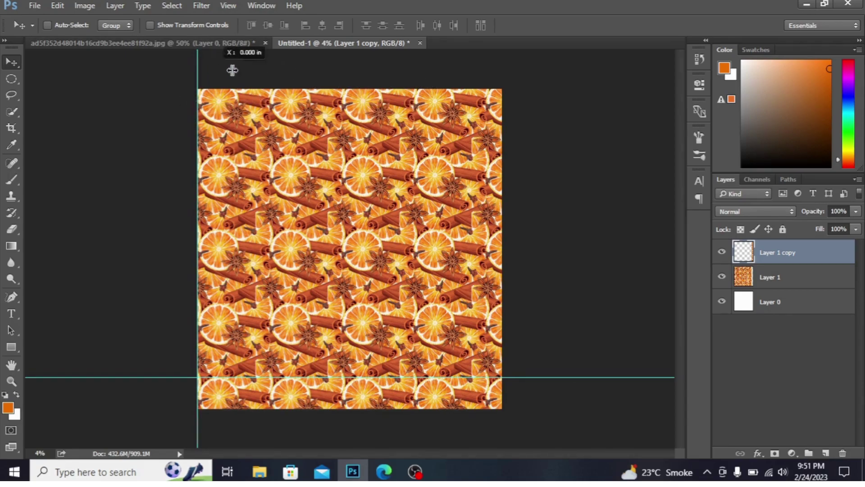
drag(248, 71, 351, 84)
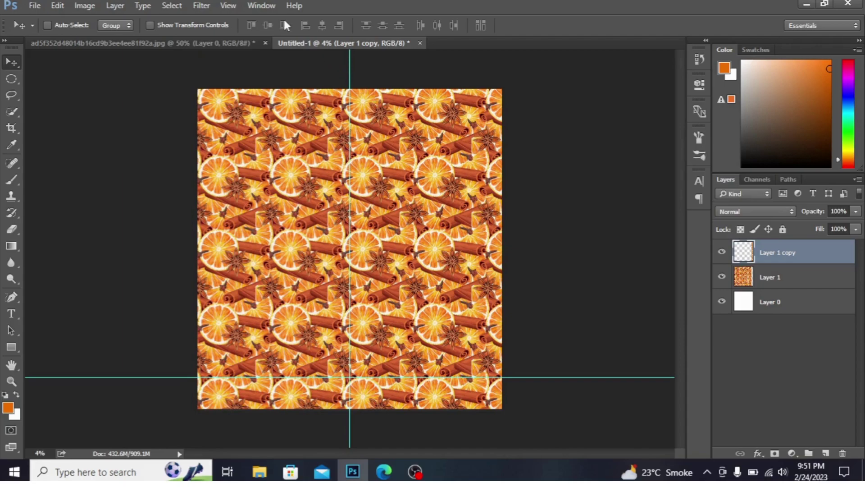
click(251, 4)
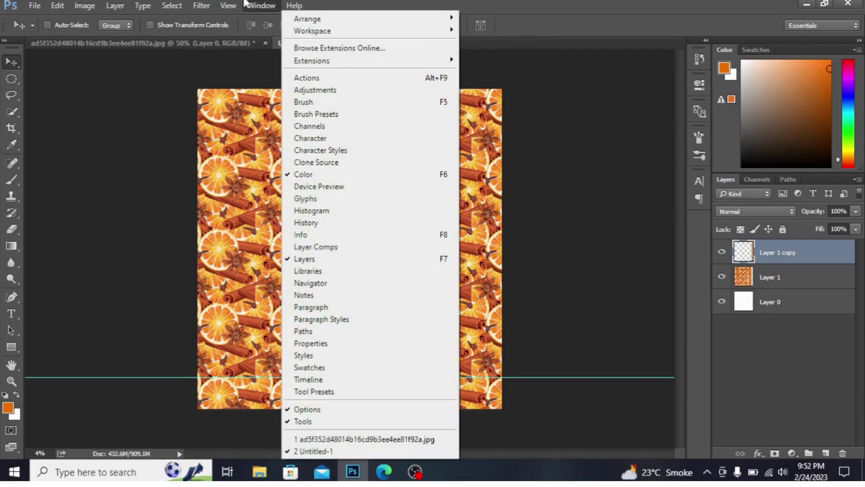
mouse_move(226, 4)
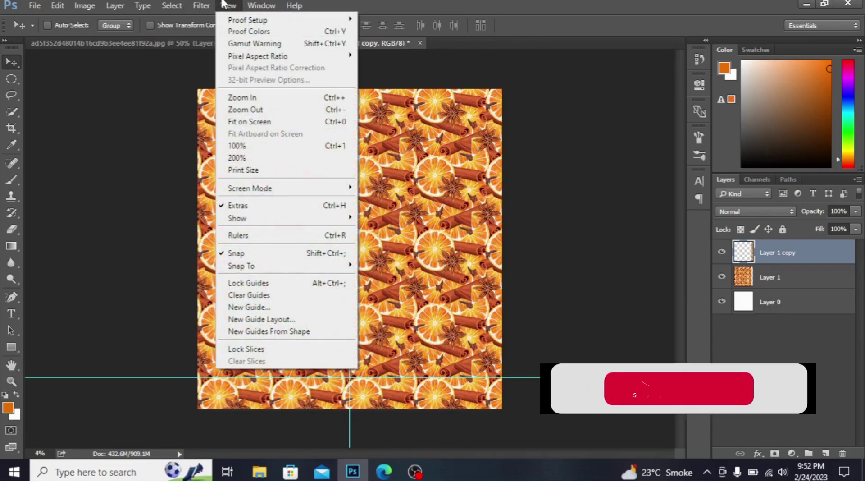
click(274, 236)
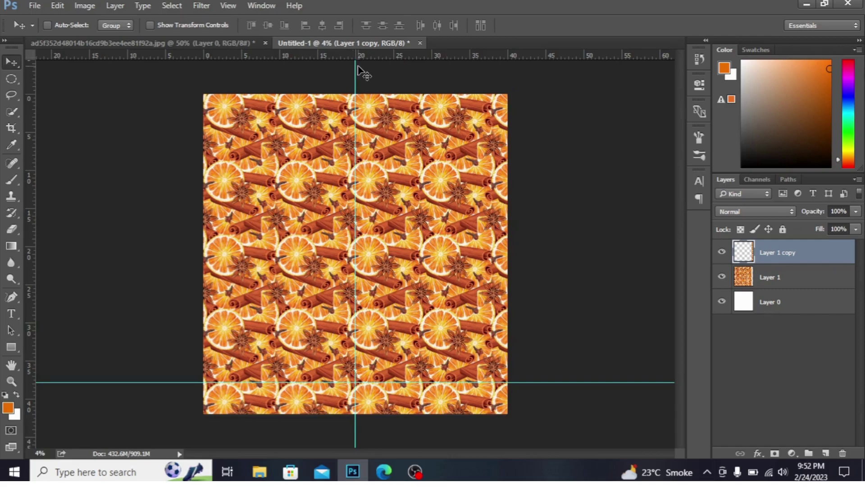
Step: Draw a tall narrow 1125 × 5825 px rectangle down from the canvas top along the centre guide
click(12, 347)
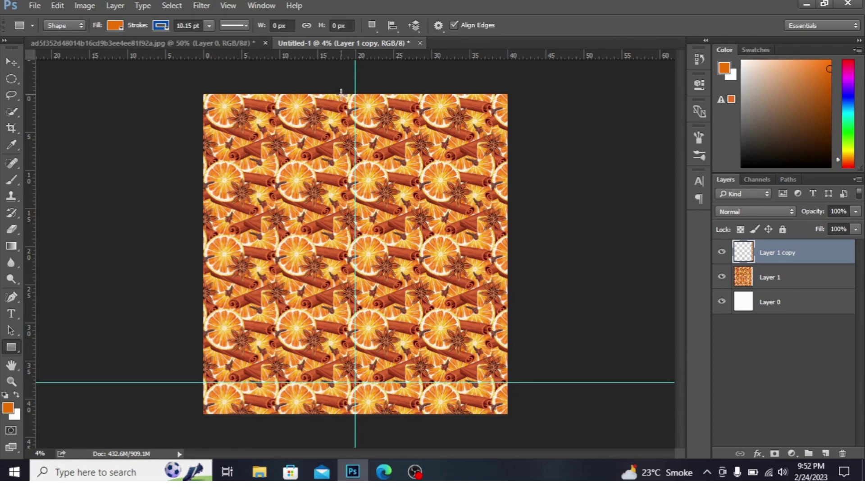
drag(341, 93, 369, 242)
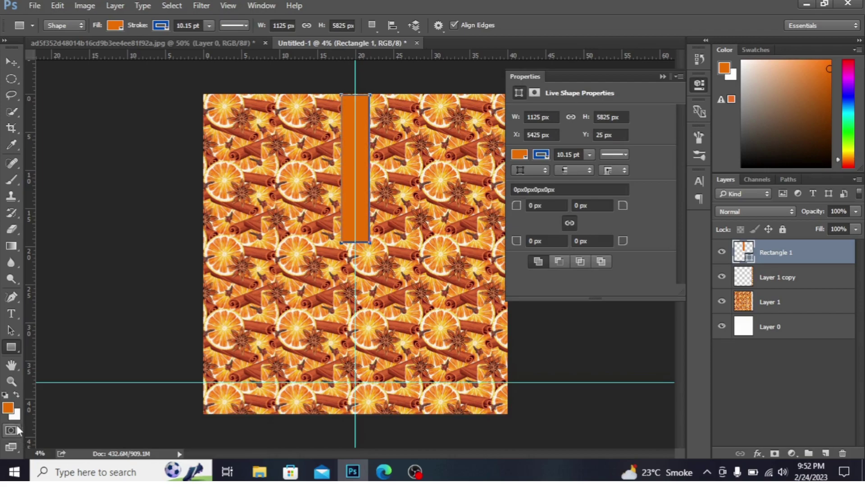
click(11, 146)
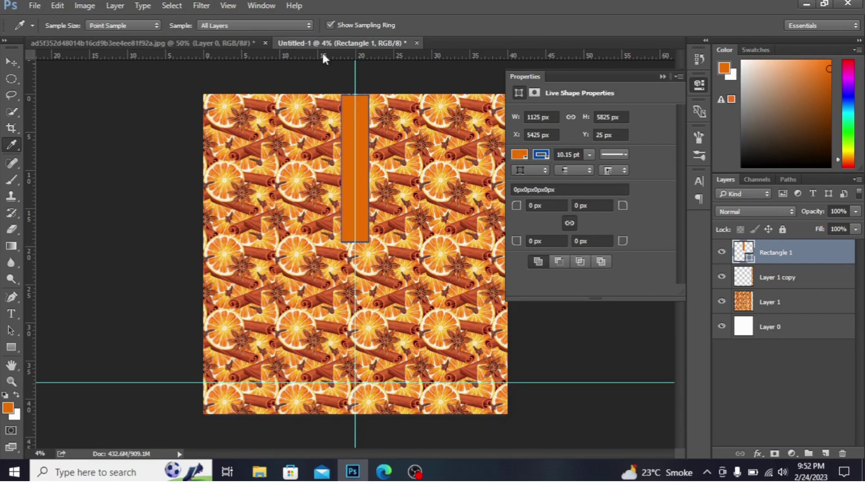
Step: Sample the orange-yellow of an orange slice and fill the strip with it
click(243, 96)
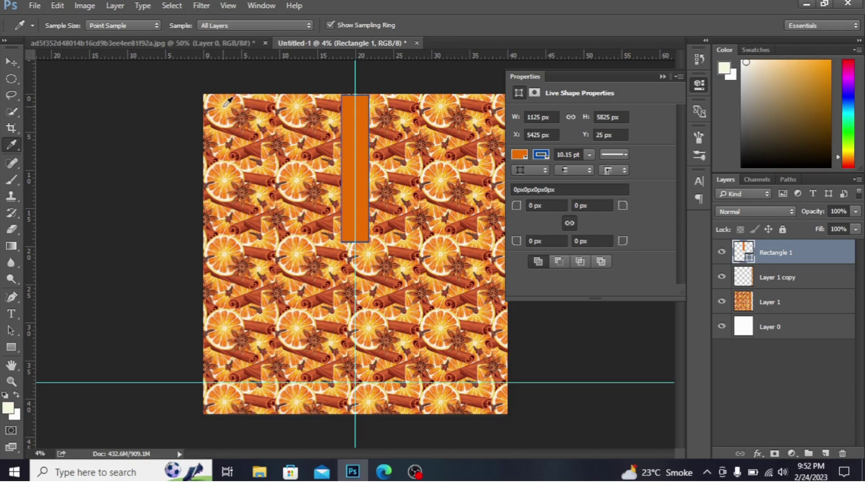
click(225, 104)
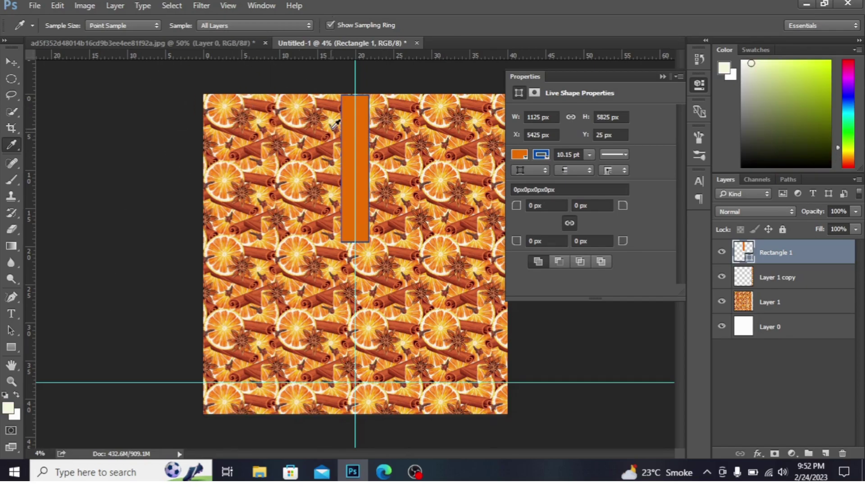
click(233, 97)
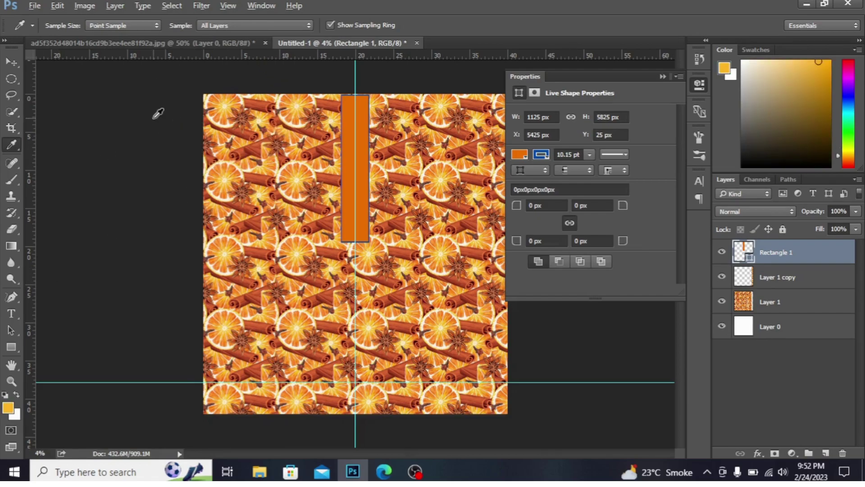
key(alt+BackSpace)
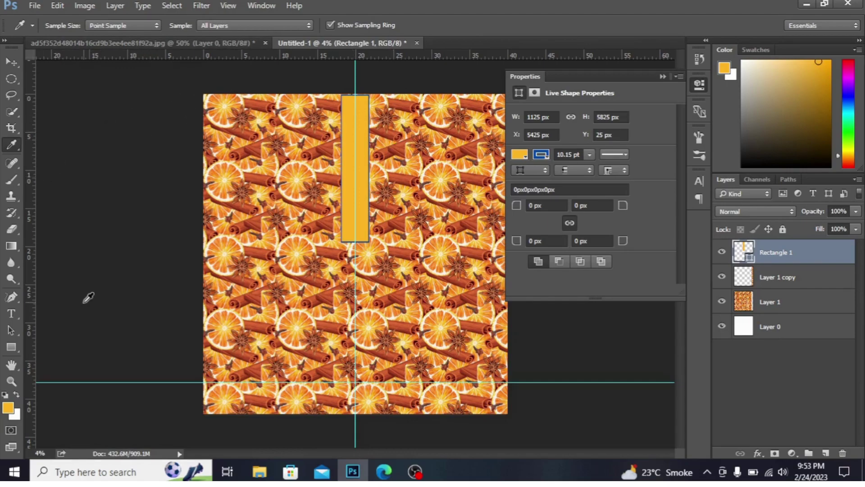
Step: Set the strip's stroke colour to orange and return to the pattern image document
click(540, 154)
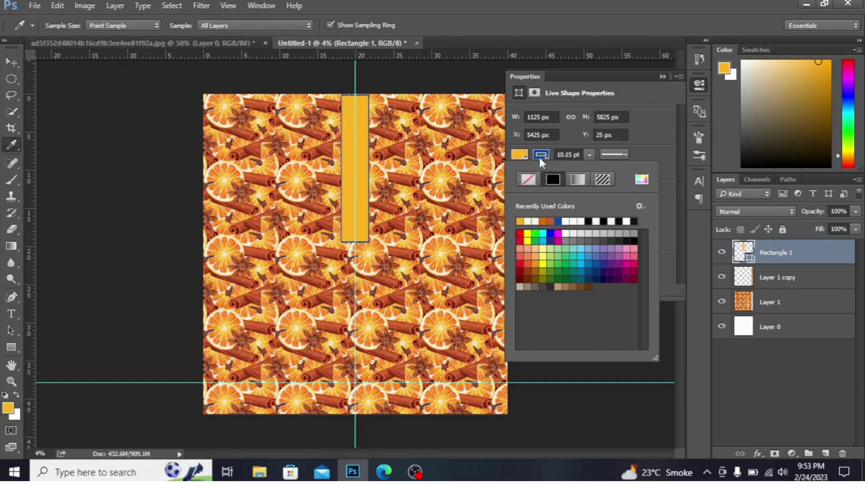
click(523, 221)
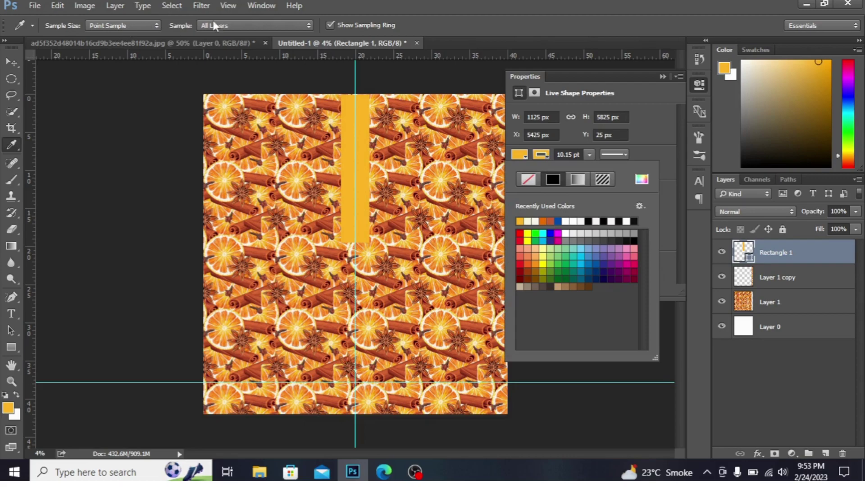
click(141, 42)
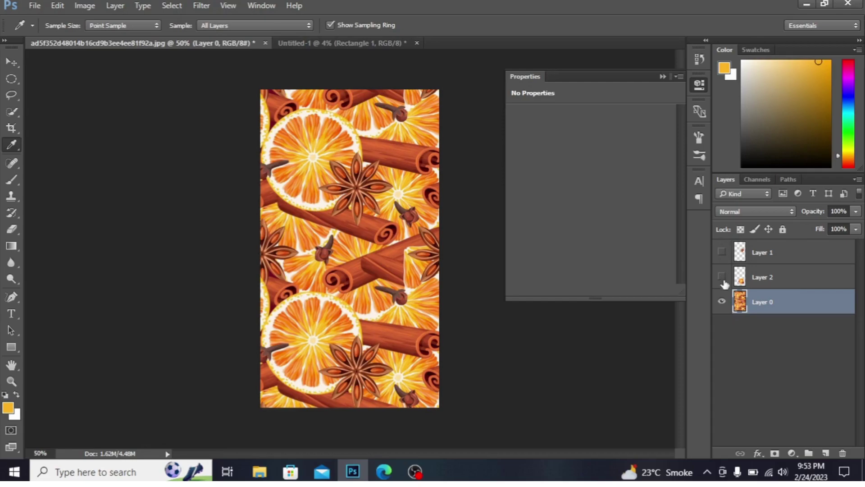
Step: Compare Layer 1's lone star anise with the background pattern, then hide Layer 1 again
click(723, 302)
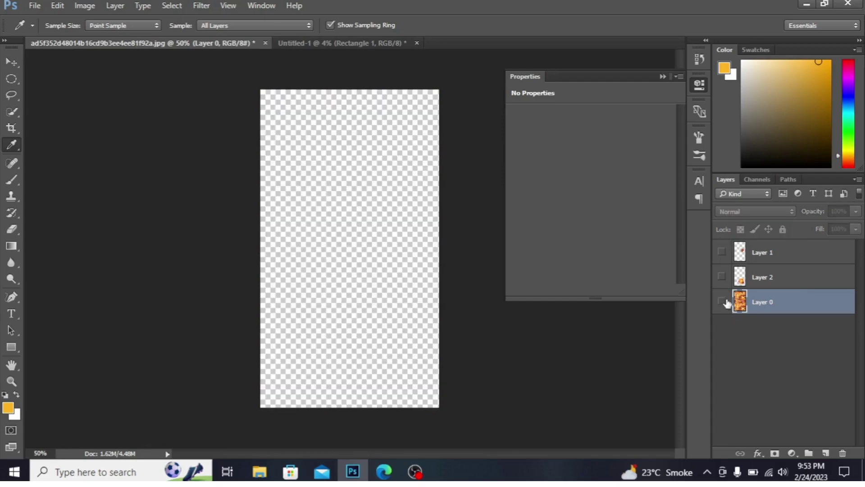
click(723, 253)
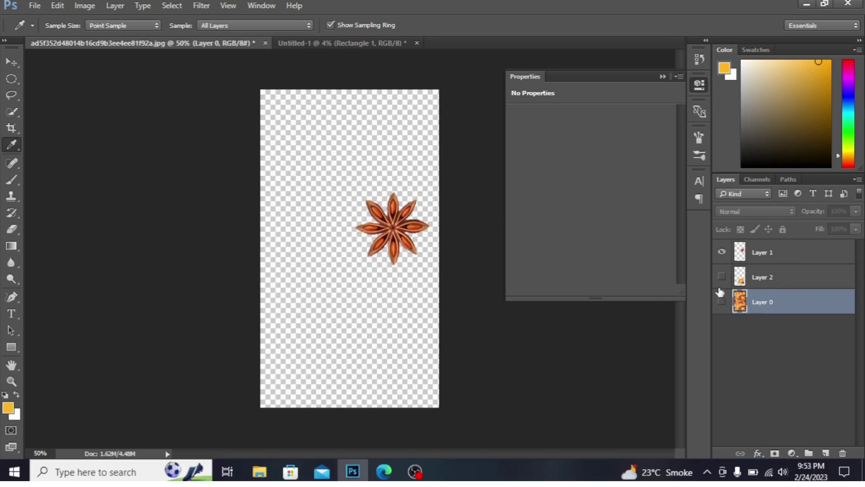
click(722, 302)
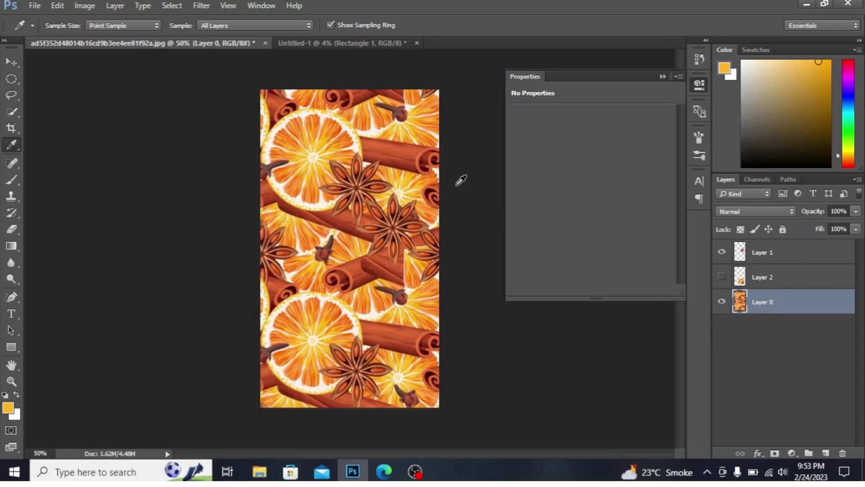
click(723, 252)
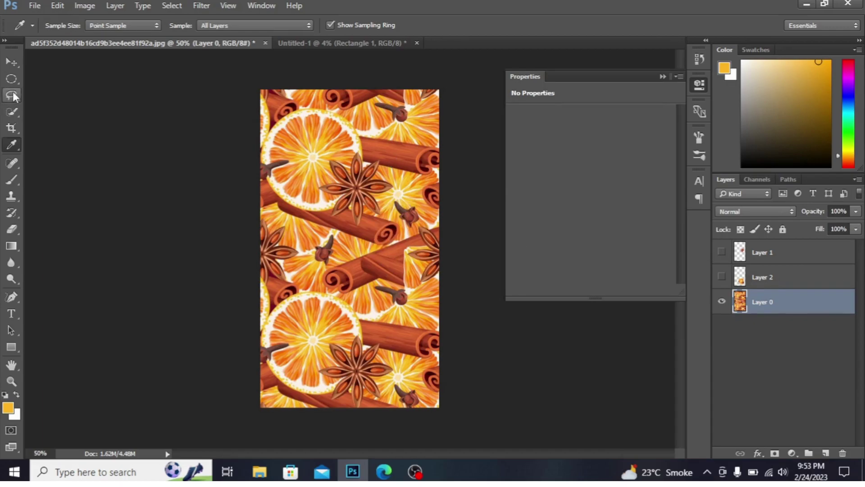
Step: At 100% zoom, Quick-Select the upper star's top, upper-left and left petals and its centre
click(11, 111)
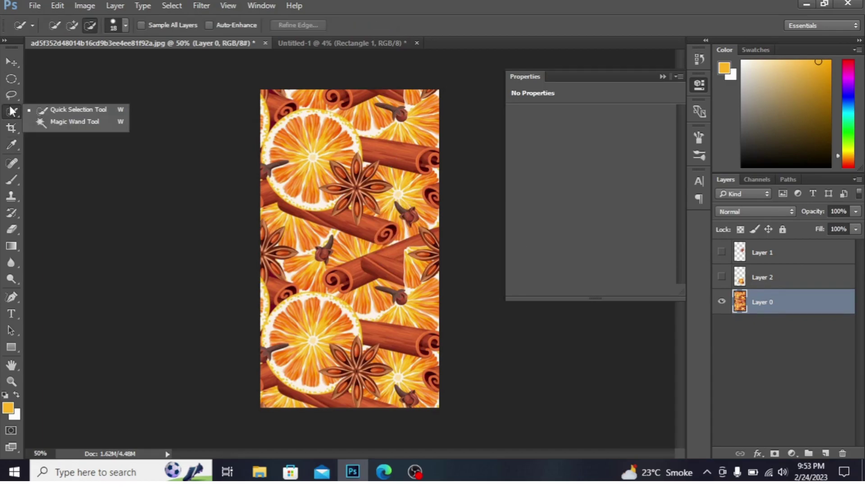
click(53, 114)
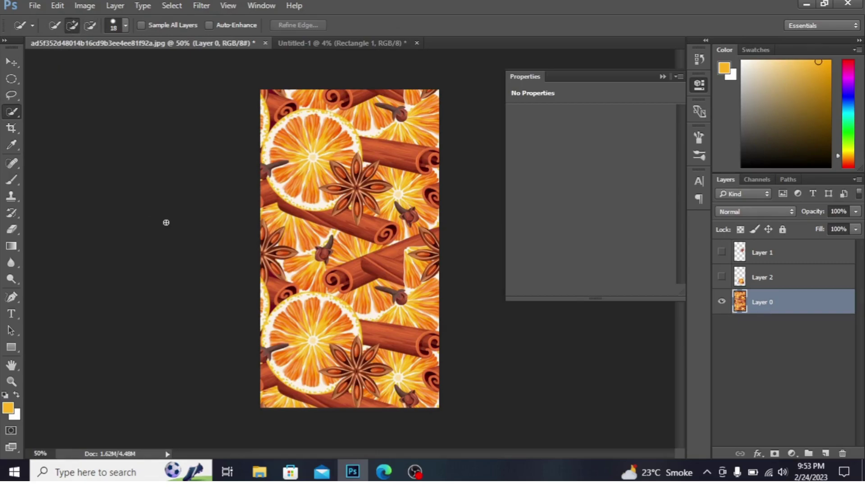
key(ctrl+plus)
key(ctrl+plus)
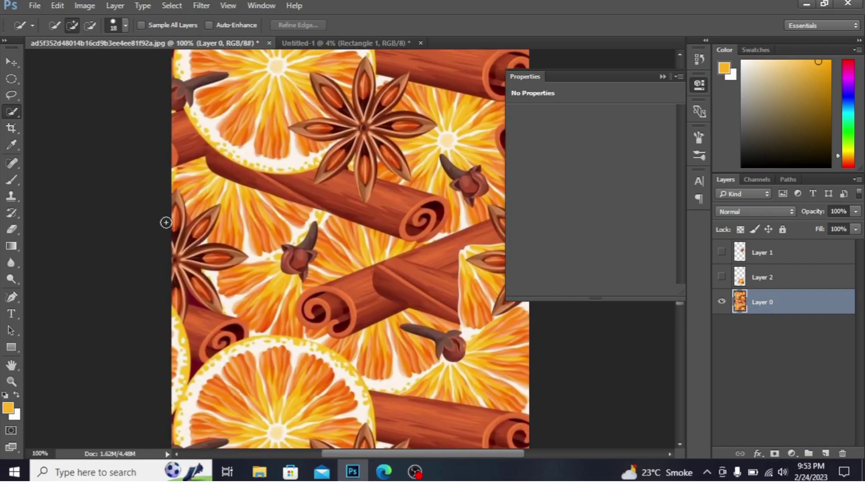
mouse_move(368, 77)
mouse_down()
mouse_move(368, 106)
mouse_move(400, 85)
mouse_up()
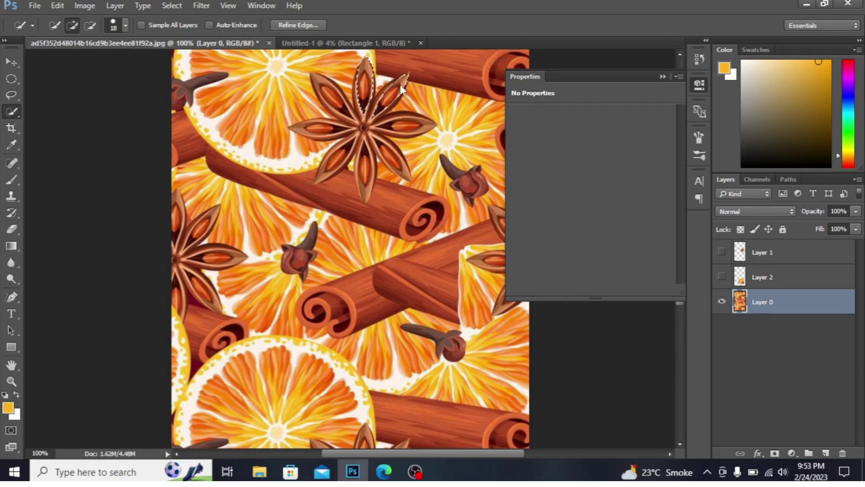
click(327, 92)
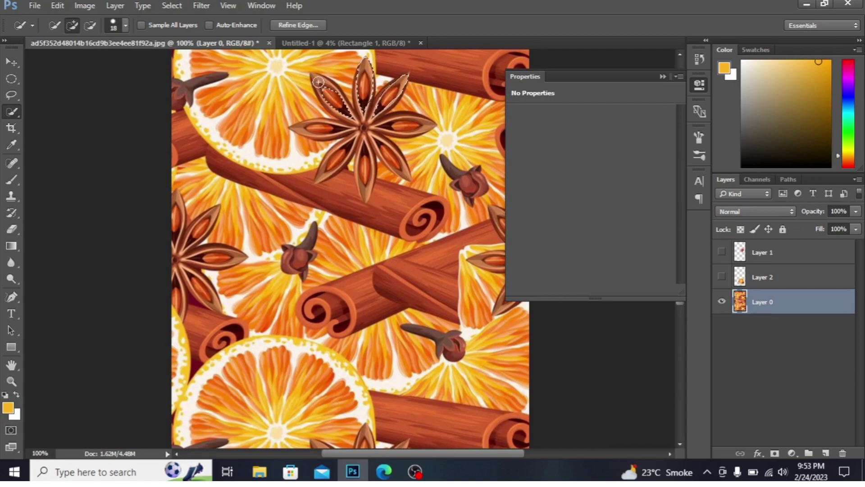
click(321, 130)
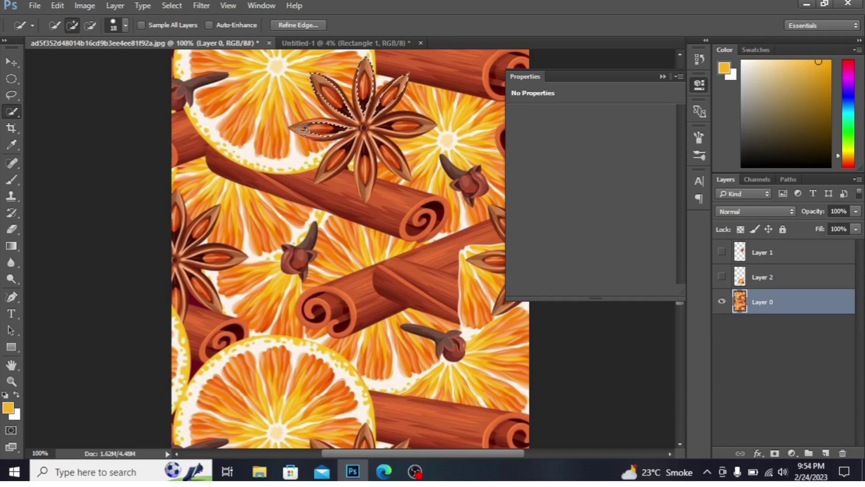
click(348, 122)
click(363, 128)
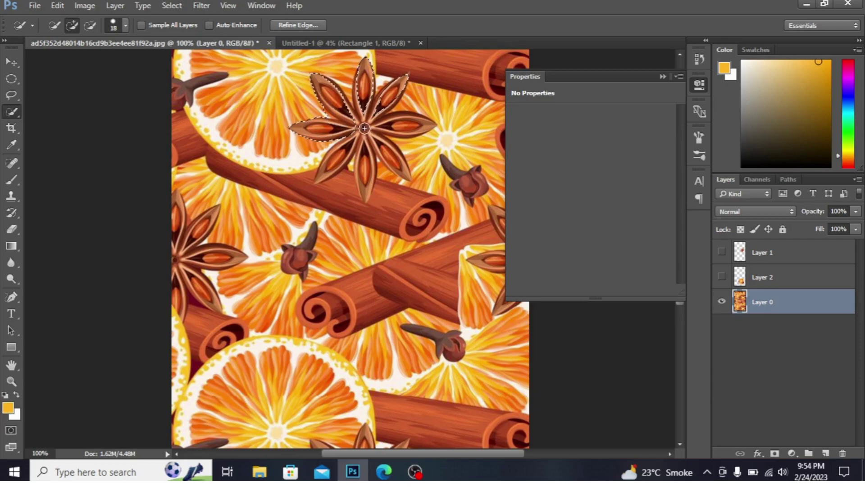
Step: Extend the selection over the lower-left, bottom, lower-right and right petals
click(347, 149)
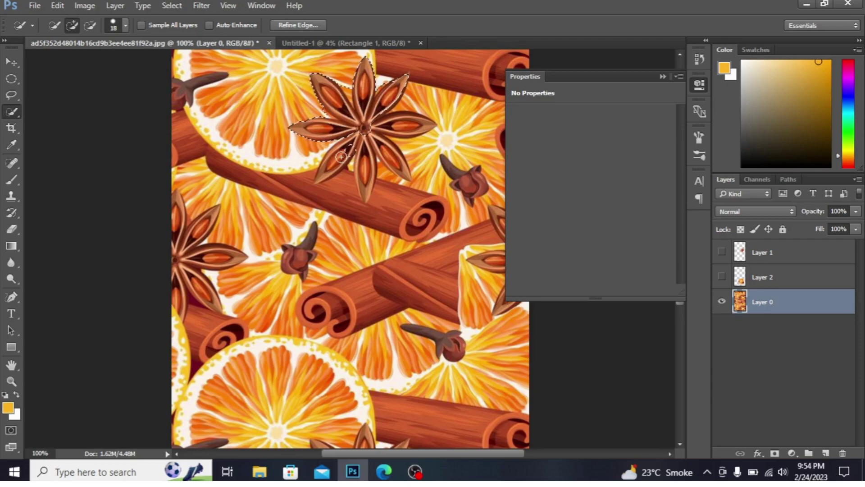
click(323, 172)
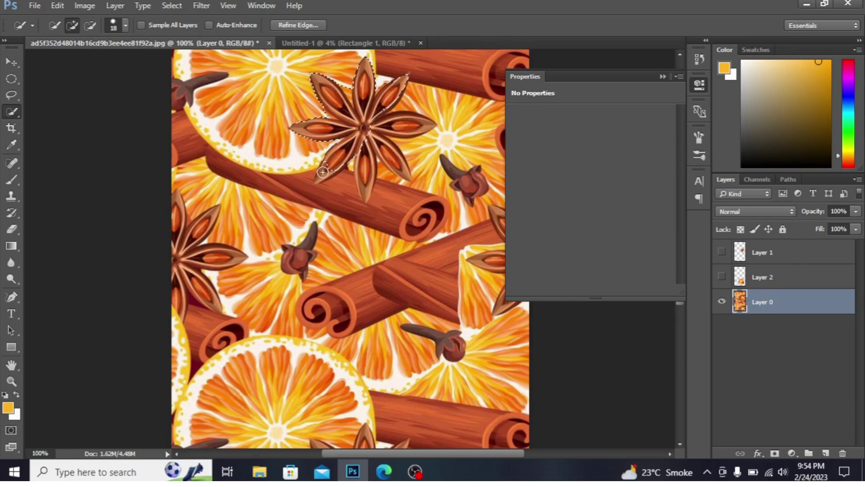
click(367, 167)
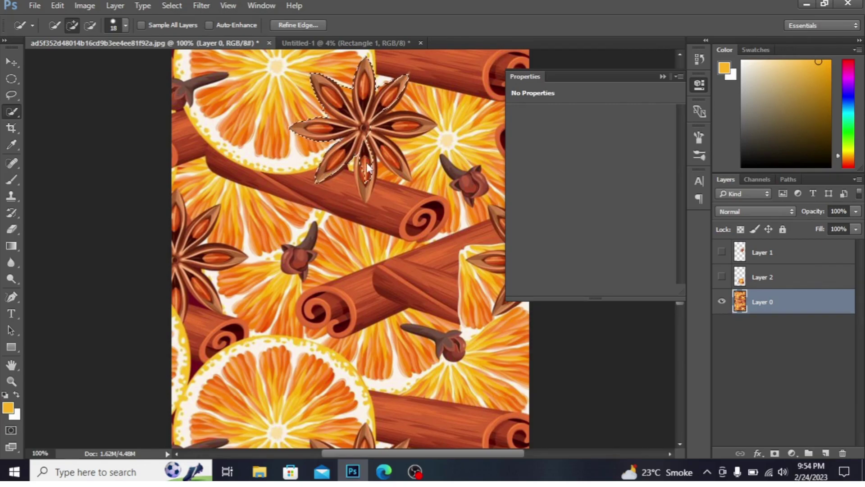
click(366, 188)
click(389, 149)
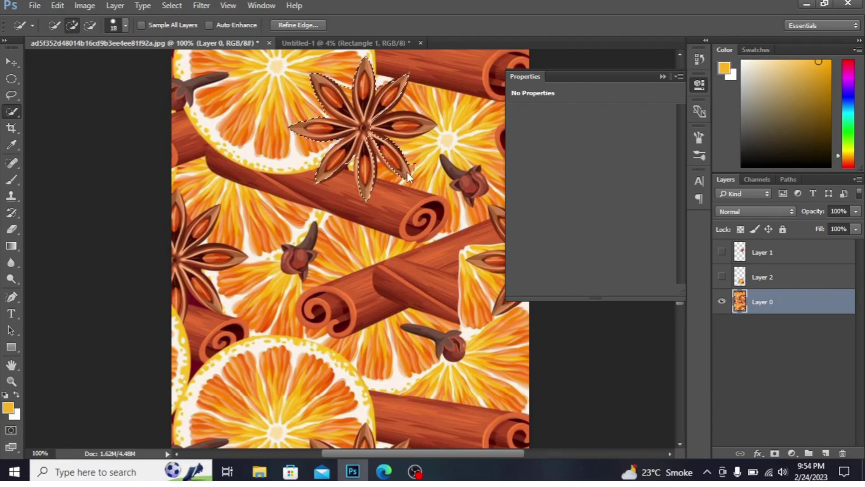
click(402, 128)
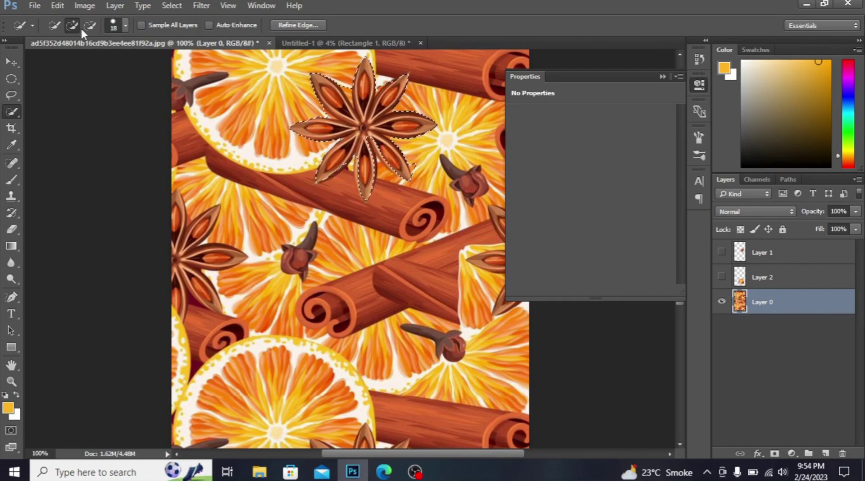
Step: At 200% zoom with a 10 px brush, add back the lower-left and bottom petal tips
click(96, 26)
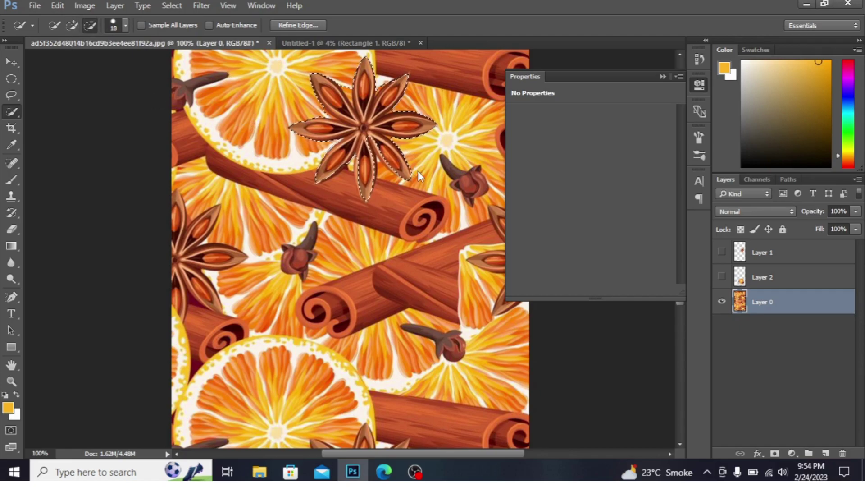
key(ctrl+plus)
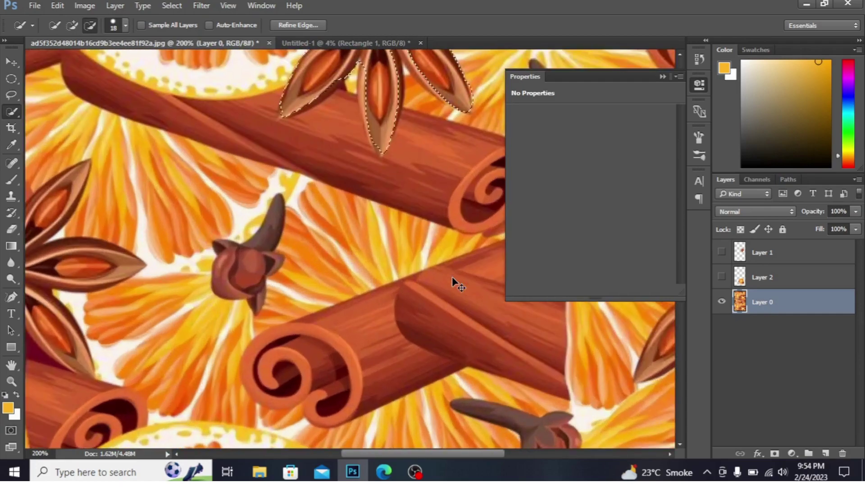
click(663, 76)
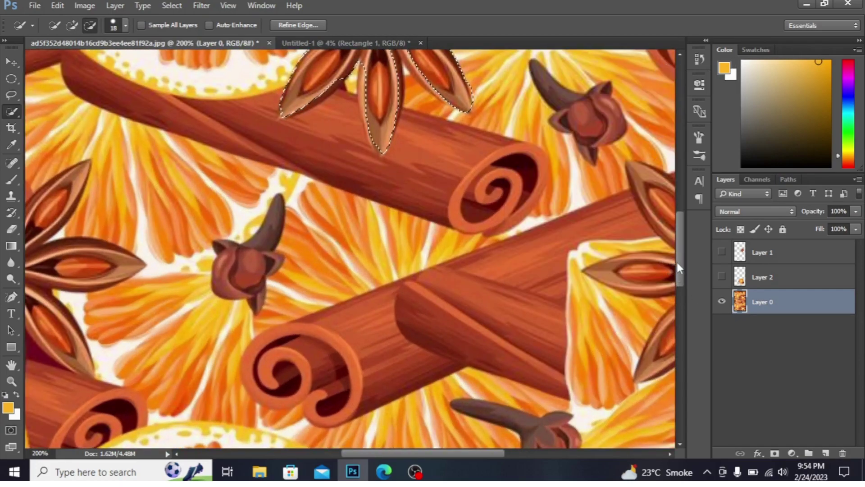
drag(677, 264, 682, 226)
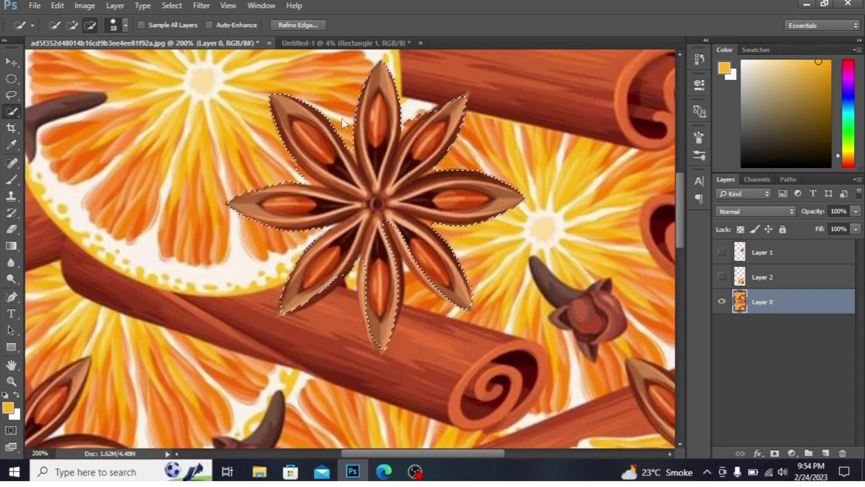
click(123, 27)
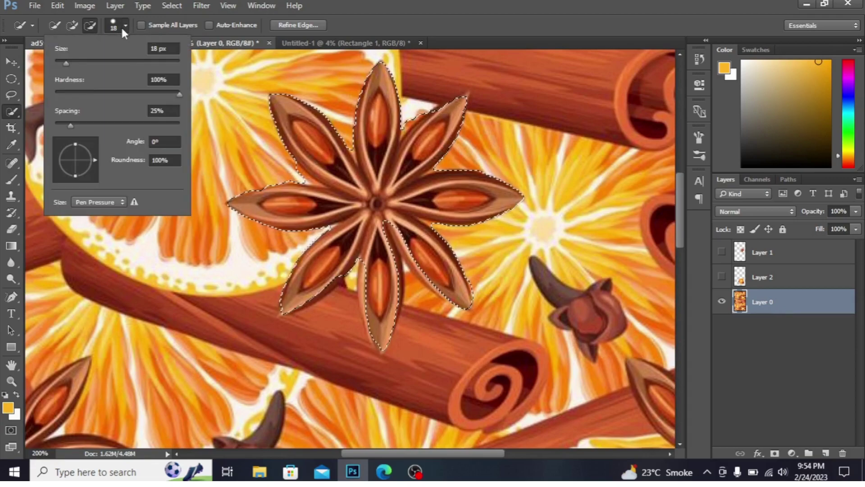
click(61, 62)
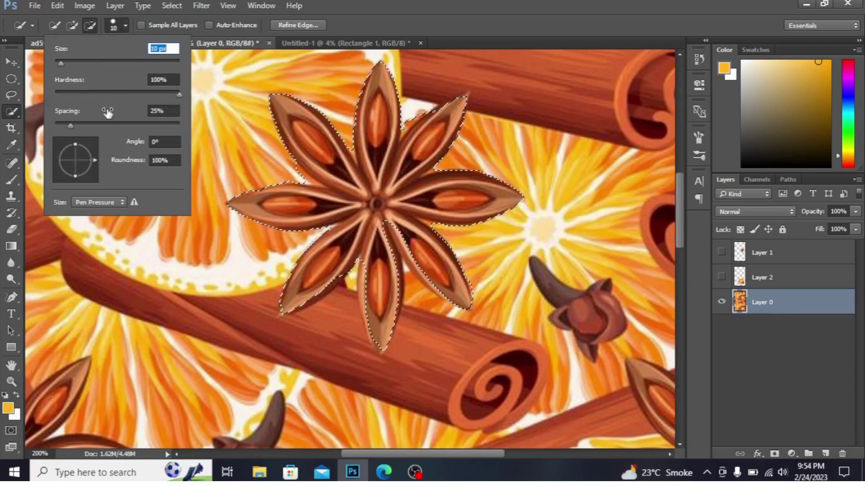
click(409, 121)
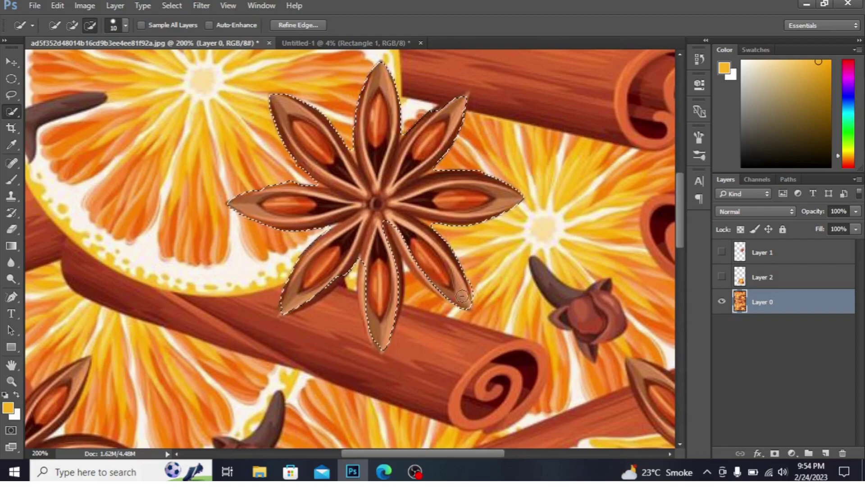
click(72, 26)
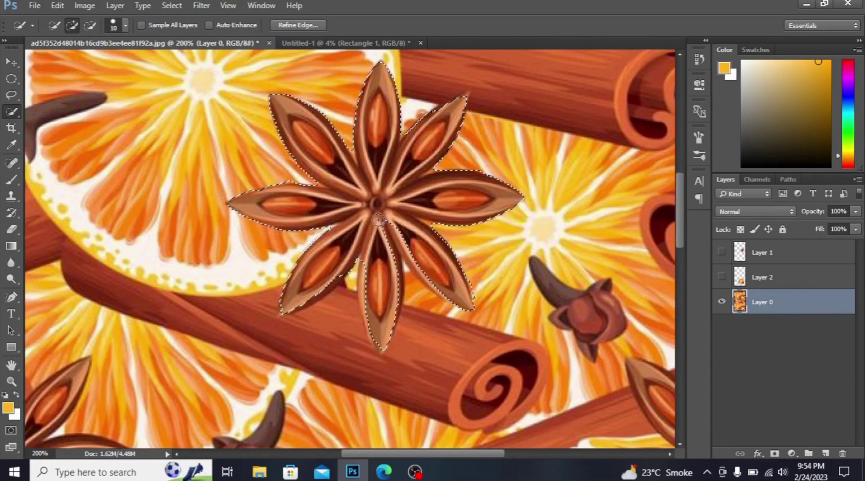
click(282, 315)
click(386, 348)
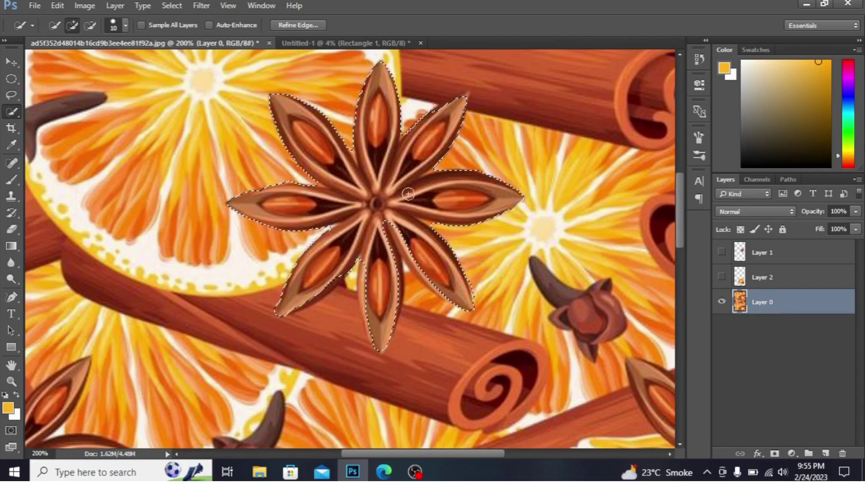
Step: Copy the selected star anise to a new Layer 3, hide the pattern layer, and set a 24 px eraser
right_click(367, 143)
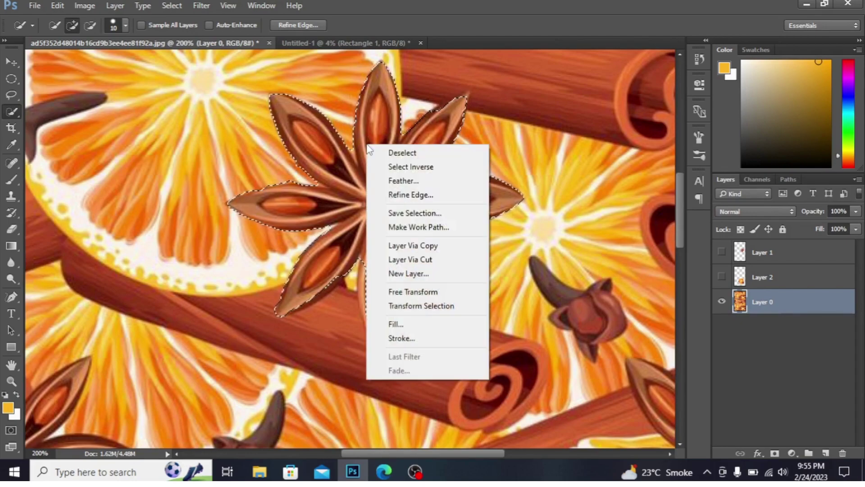
click(414, 245)
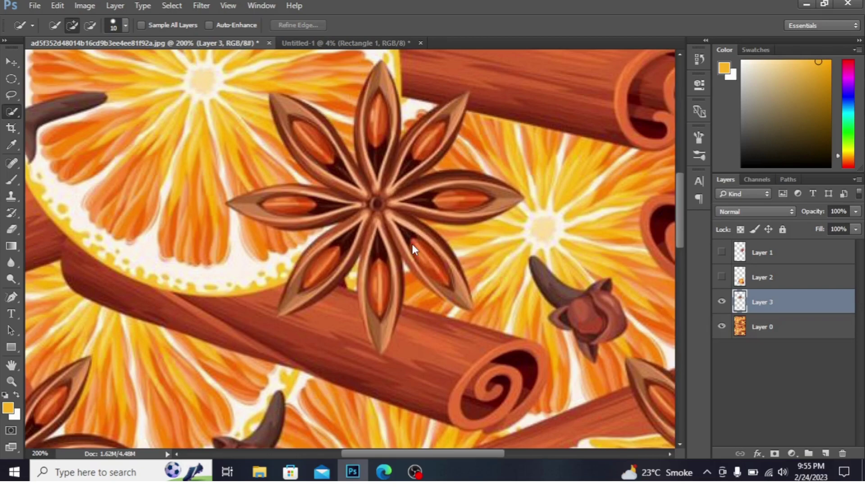
click(722, 327)
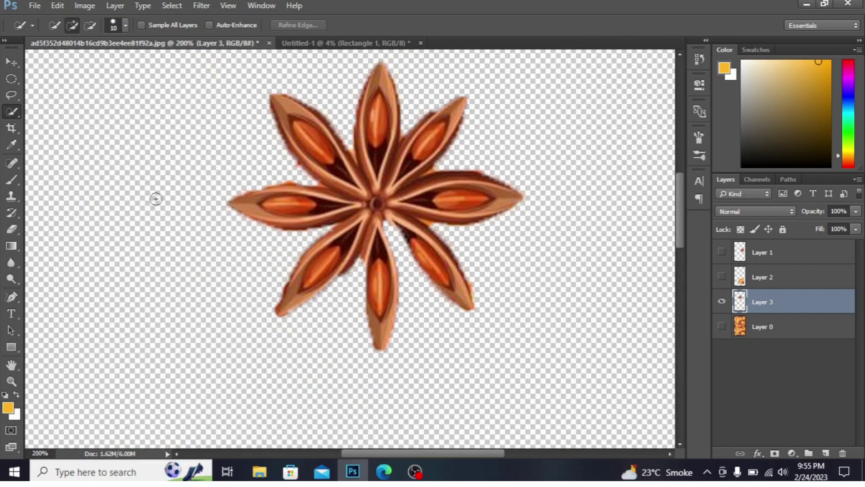
click(13, 231)
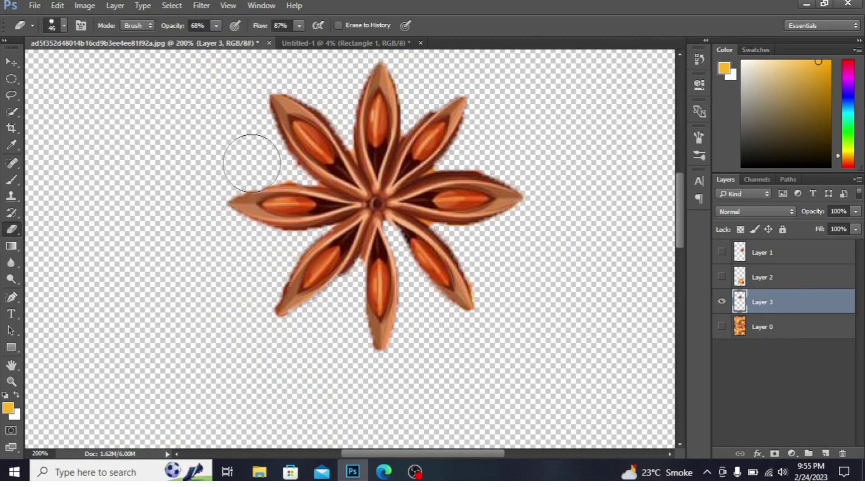
click(63, 26)
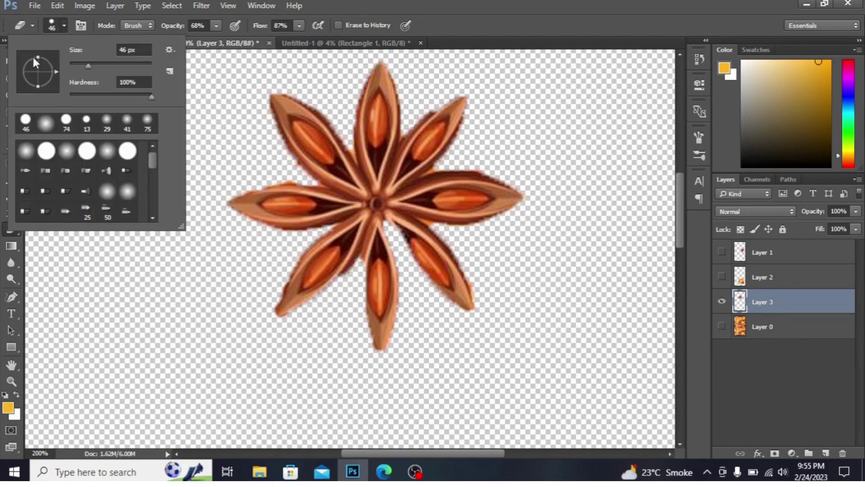
click(79, 63)
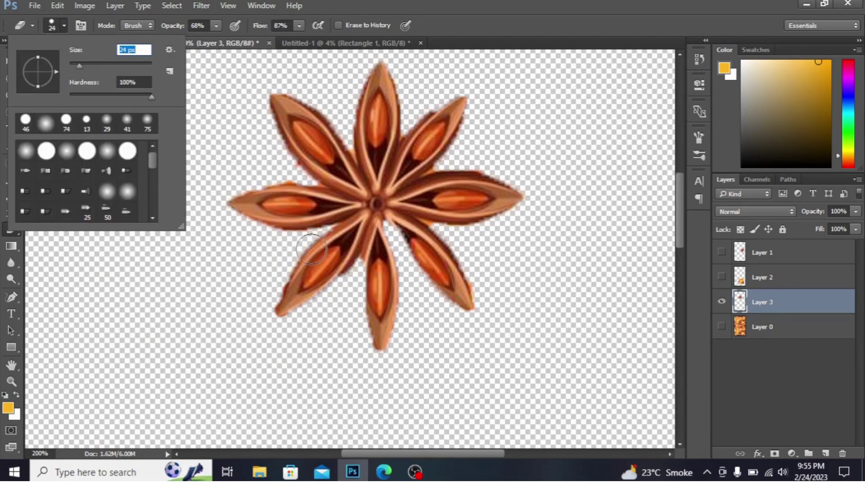
key(Return)
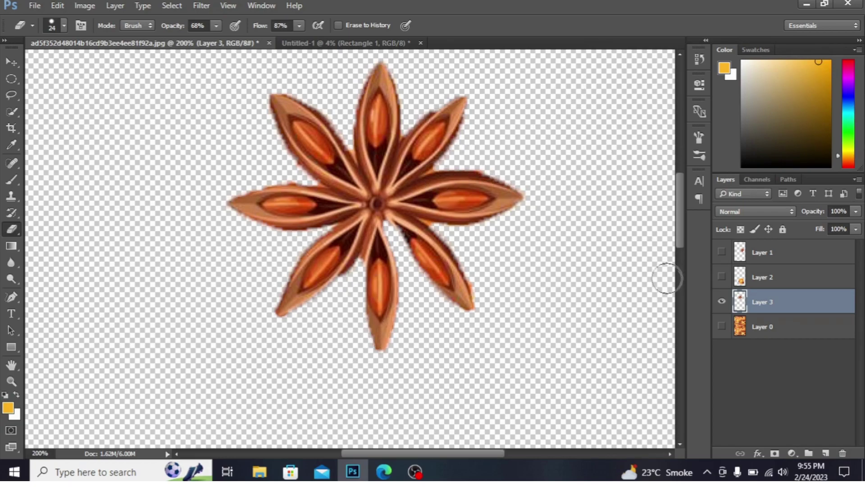
Step: Hide Layer 3 and show Layer 1's isolated star anise at 100% zoom
click(722, 301)
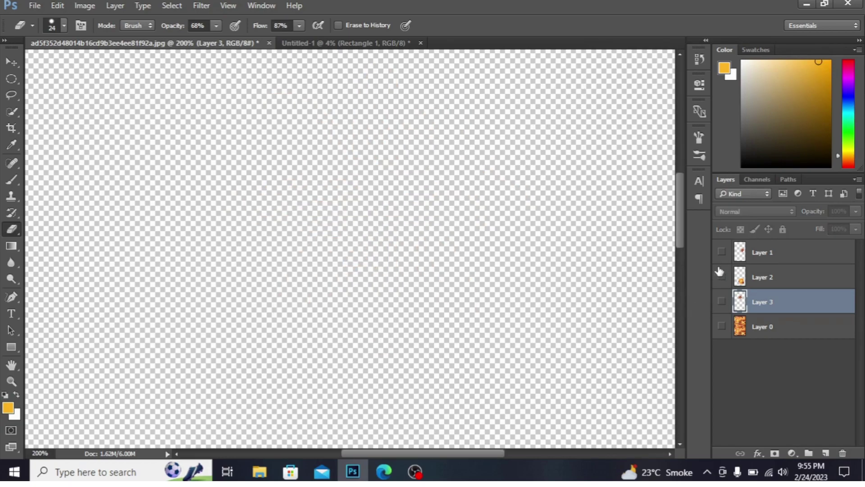
click(722, 252)
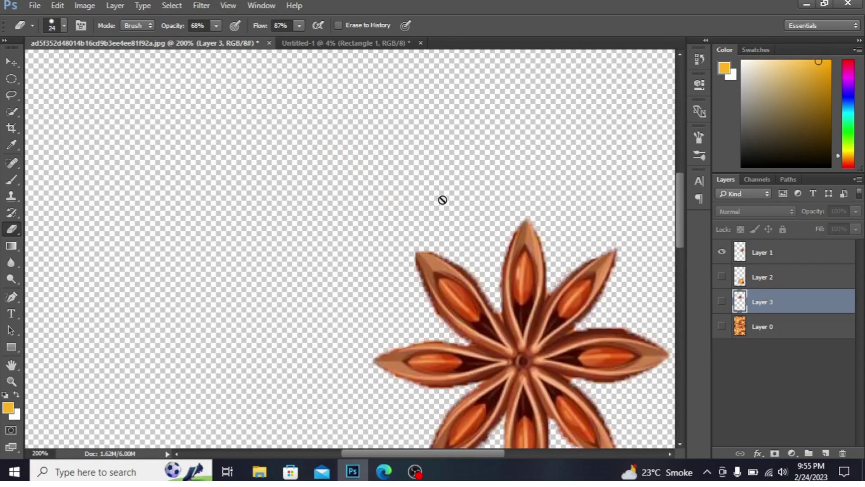
key(ctrl+minus)
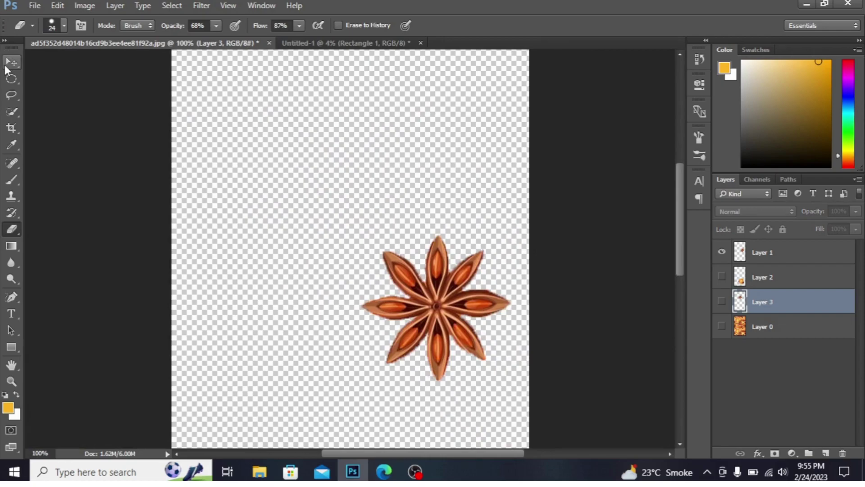
click(11, 63)
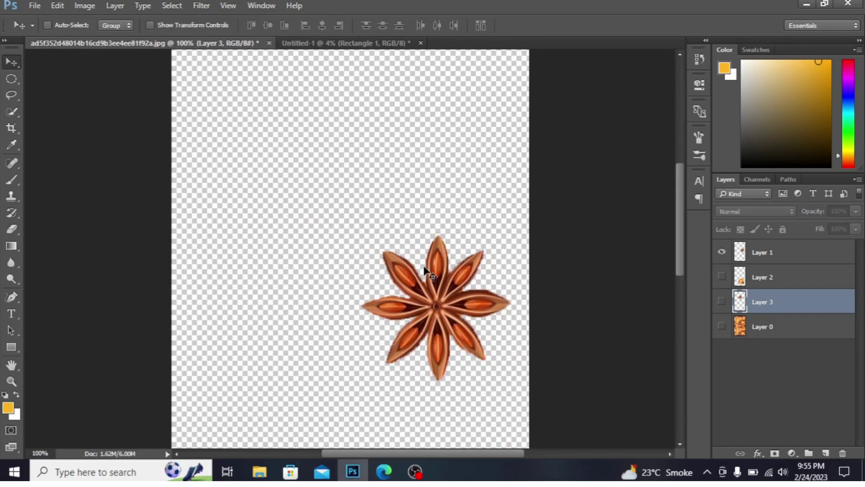
Step: Scale the star anise to 365% and place it at the top of the orange strip
click(808, 254)
drag(447, 305, 296, 153)
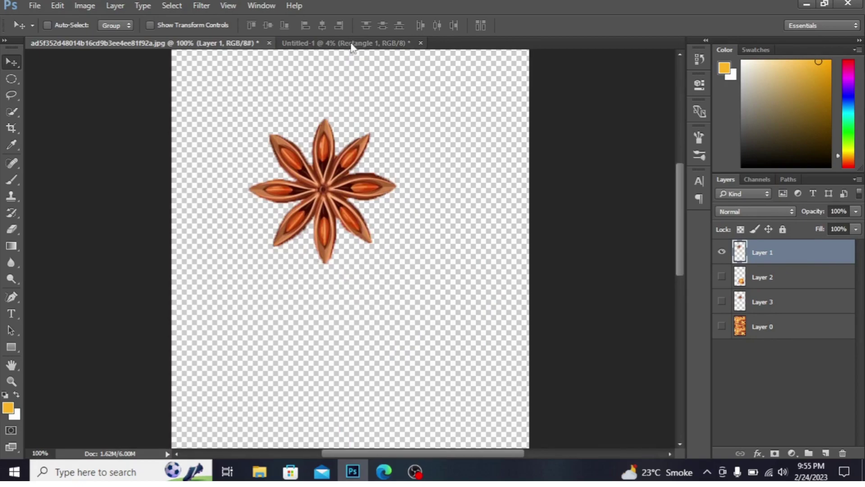
drag(334, 189, 367, 216)
key(ctrl)
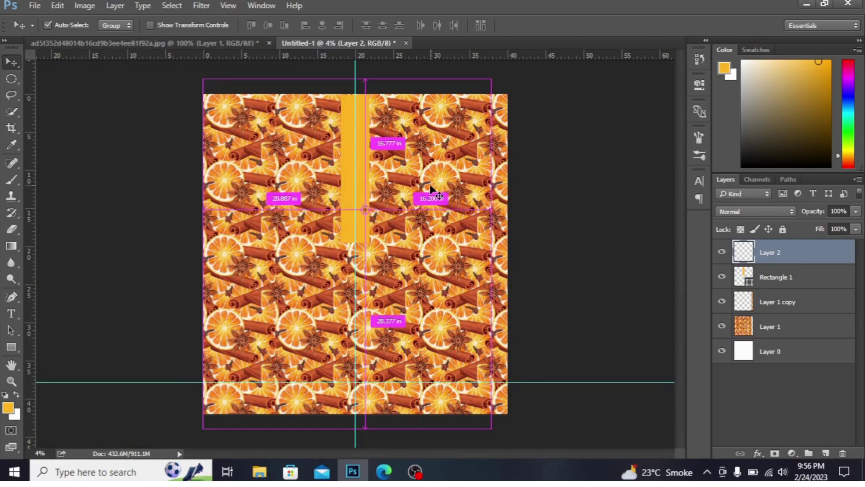
key(ctrl+t)
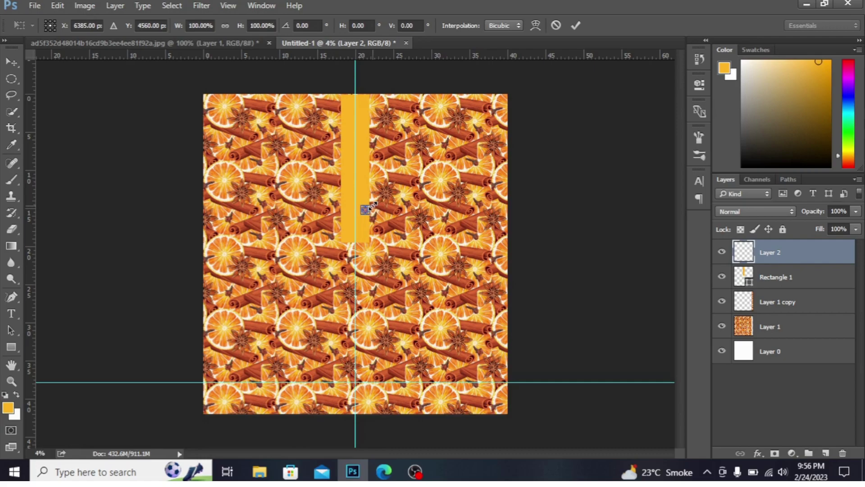
drag(370, 205, 379, 195)
key(Return)
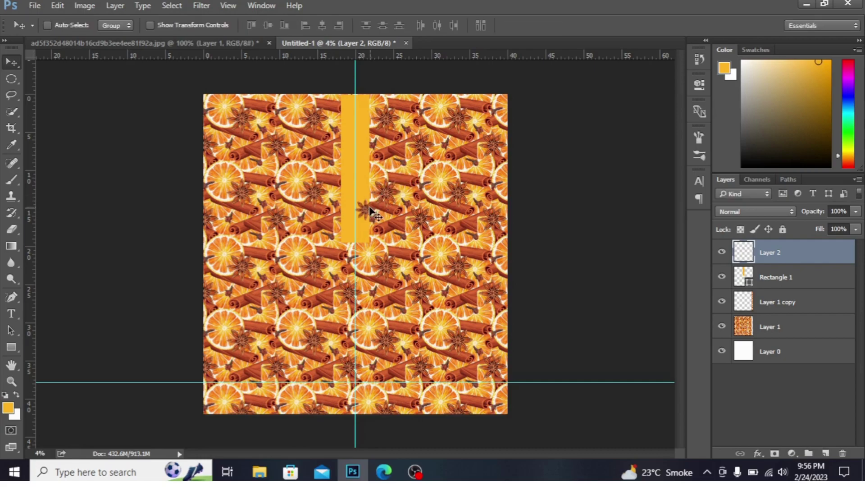
drag(368, 210, 356, 106)
Step: Zoom in to 12.5% on the orange strip and make Rectangle 1 the active layer
key(ctrl+plus)
key(ctrl+plus)
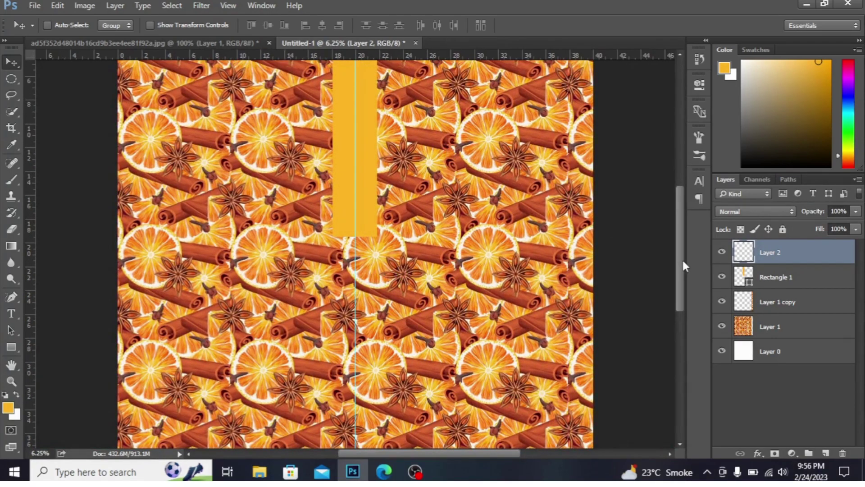
drag(683, 258, 682, 218)
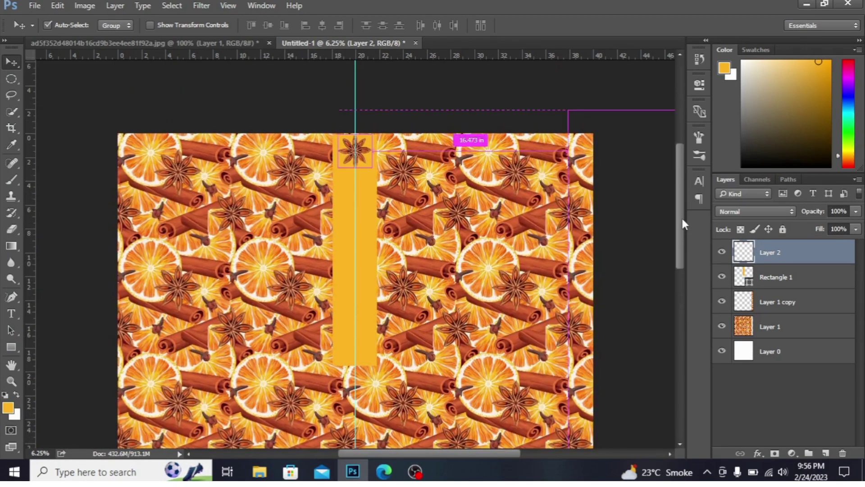
key(ctrl+plus)
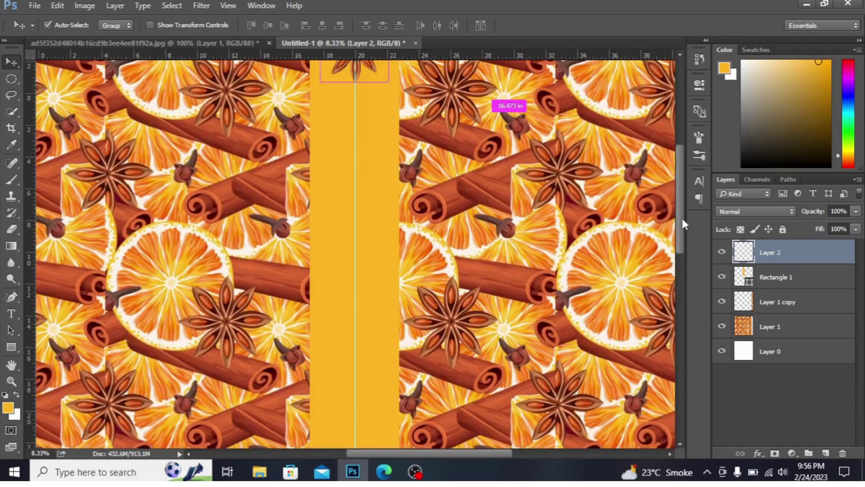
key(ctrl+plus)
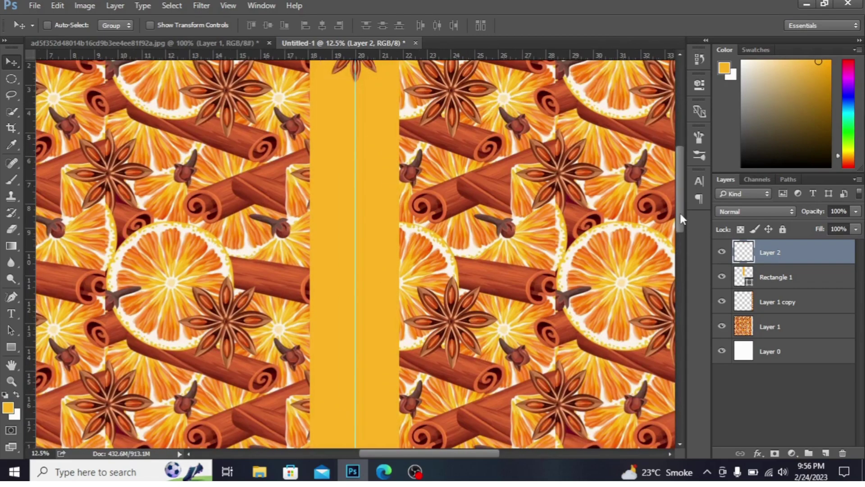
drag(680, 209, 681, 189)
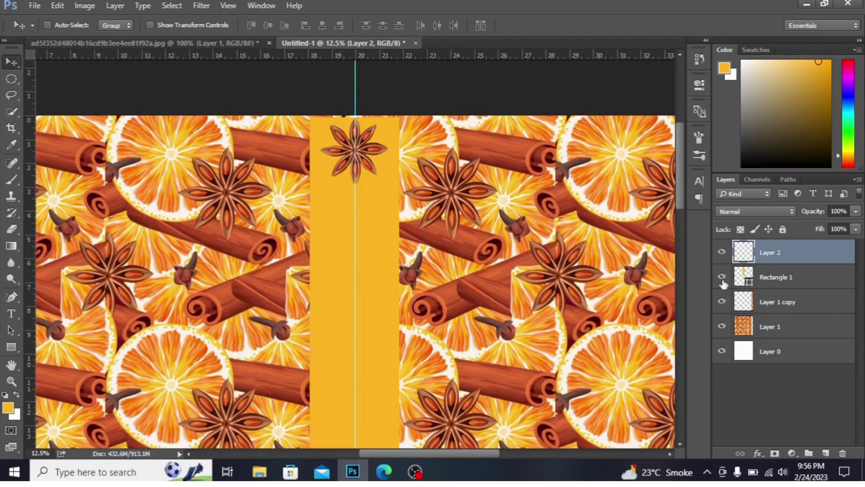
click(792, 282)
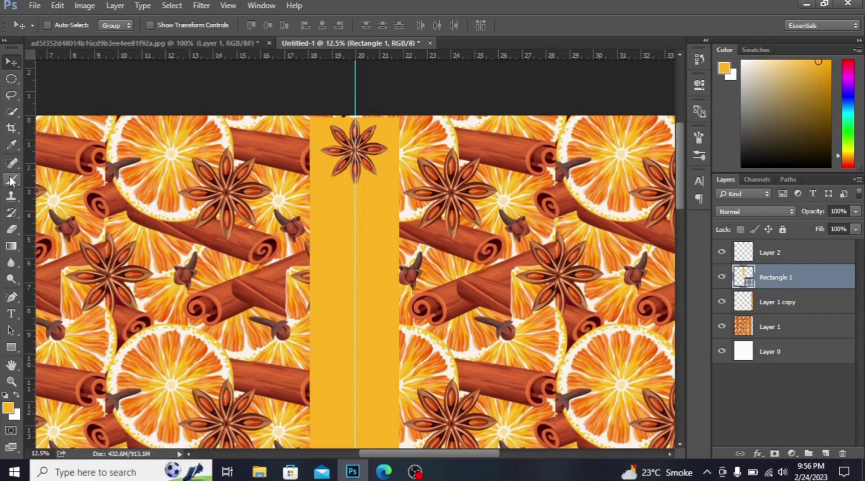
Step: Recolour the strip's fill and stroke with a pale cream sampled from the pattern
click(10, 148)
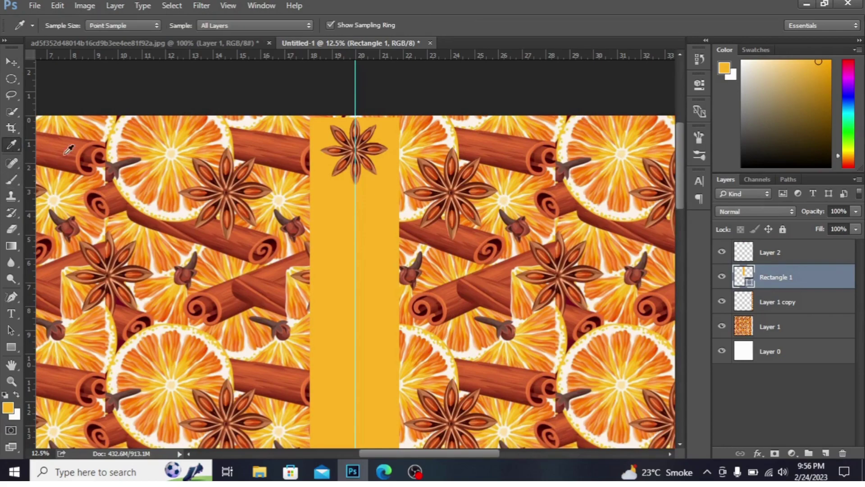
click(229, 130)
key(u)
click(115, 26)
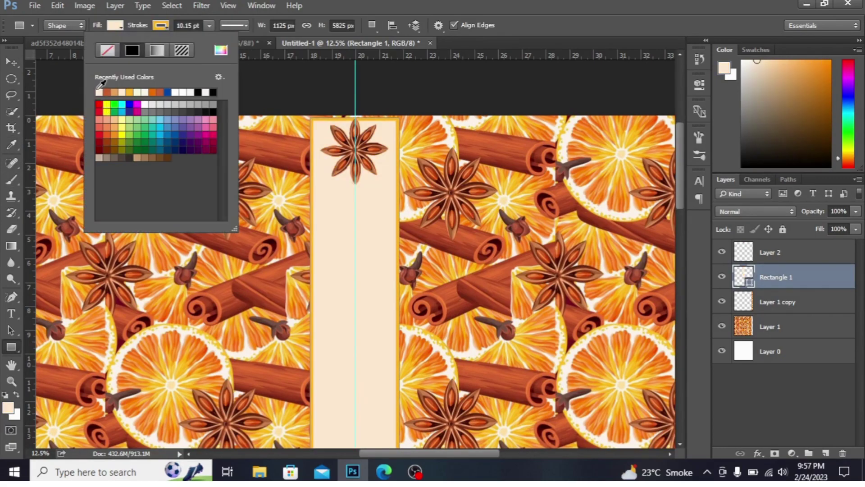
click(98, 90)
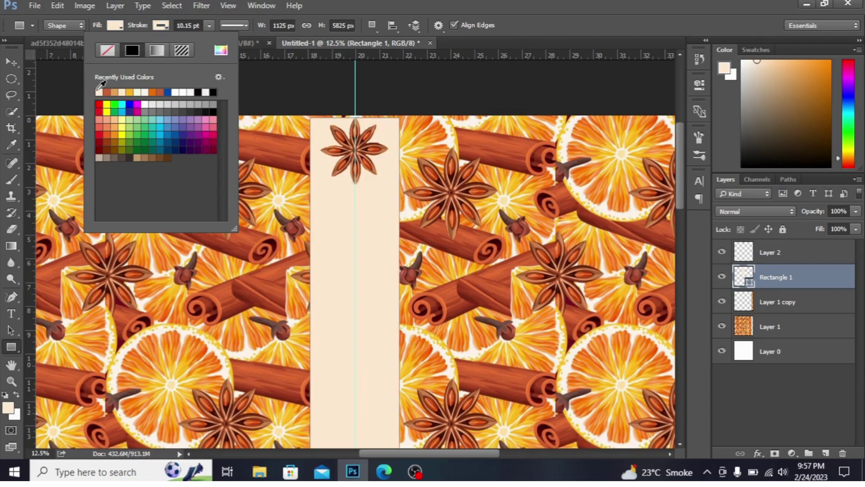
click(477, 76)
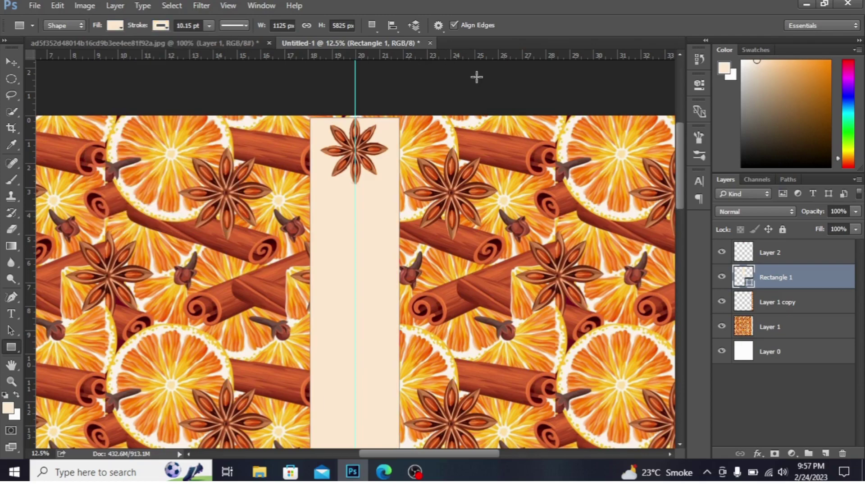
click(476, 76)
click(507, 122)
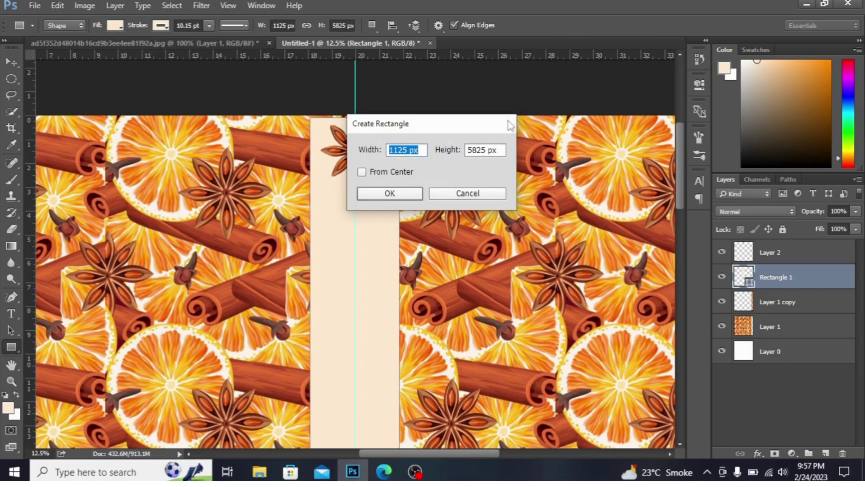
click(10, 62)
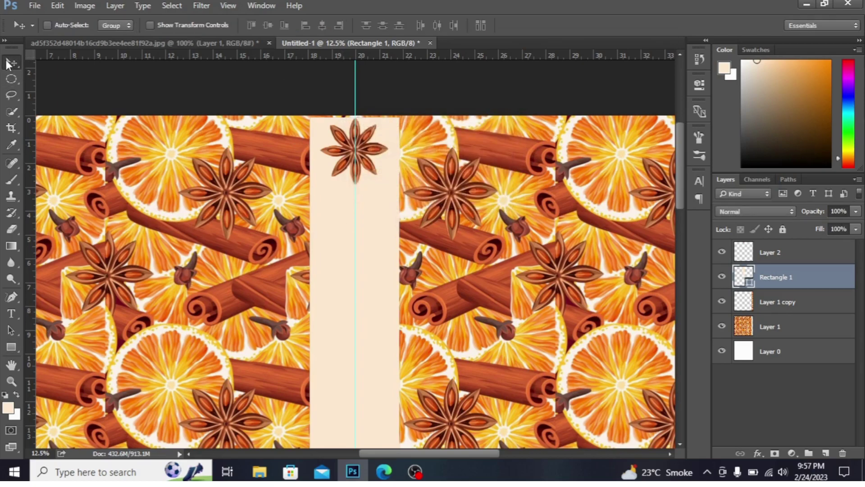
click(787, 263)
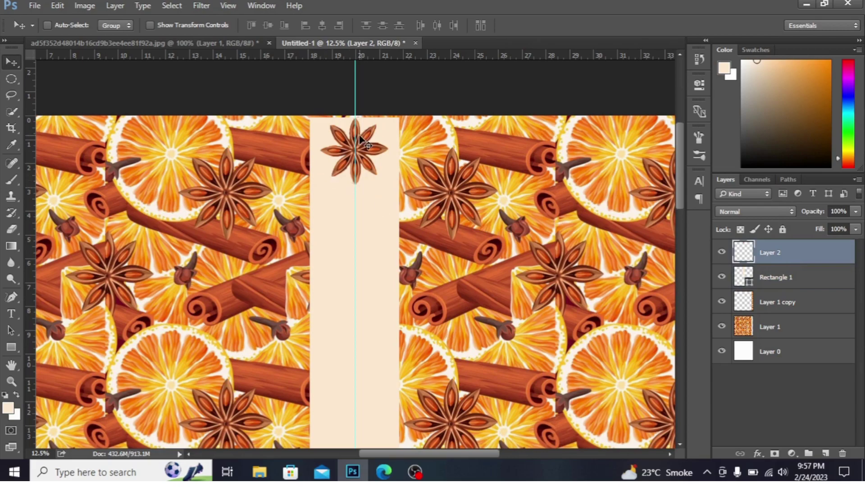
Step: Duplicate the star anise down the cream strip and add a horizontal guide across the canvas
drag(361, 140, 357, 207)
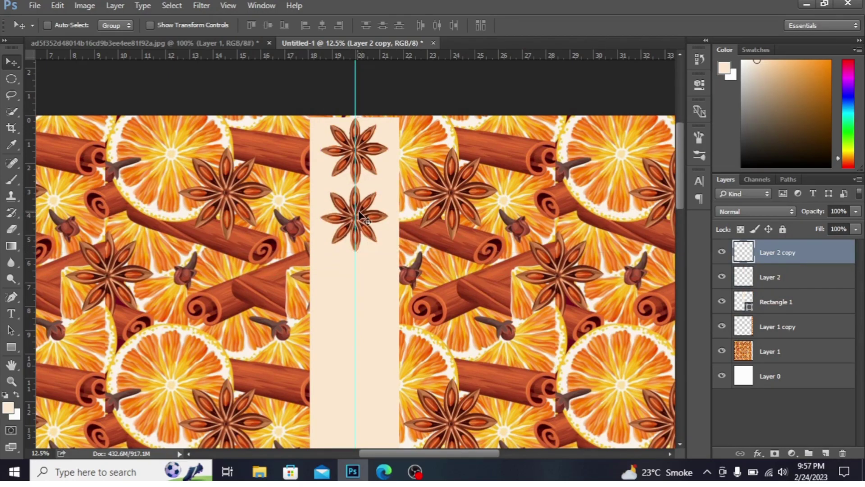
drag(360, 215, 367, 355)
key(ctrl+minus)
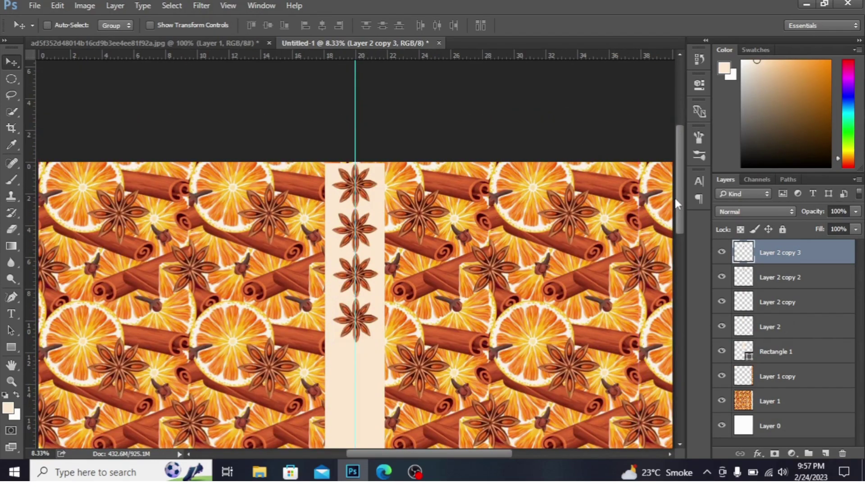
drag(676, 198, 683, 242)
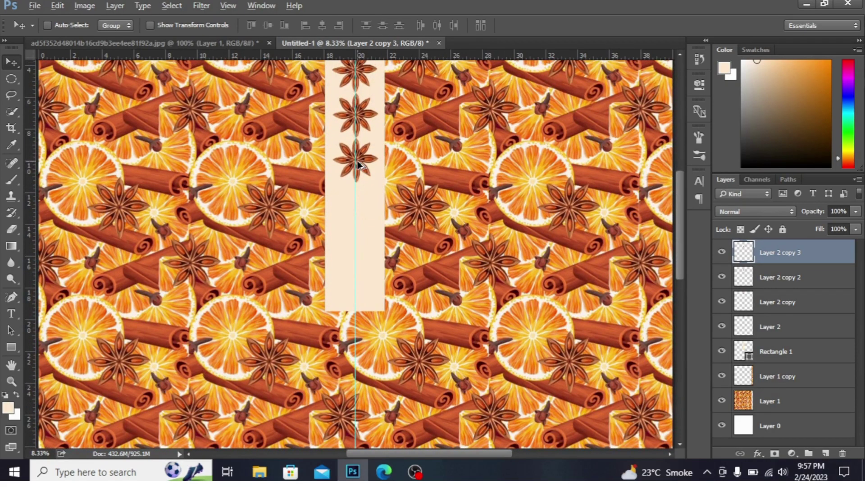
drag(359, 165, 362, 193)
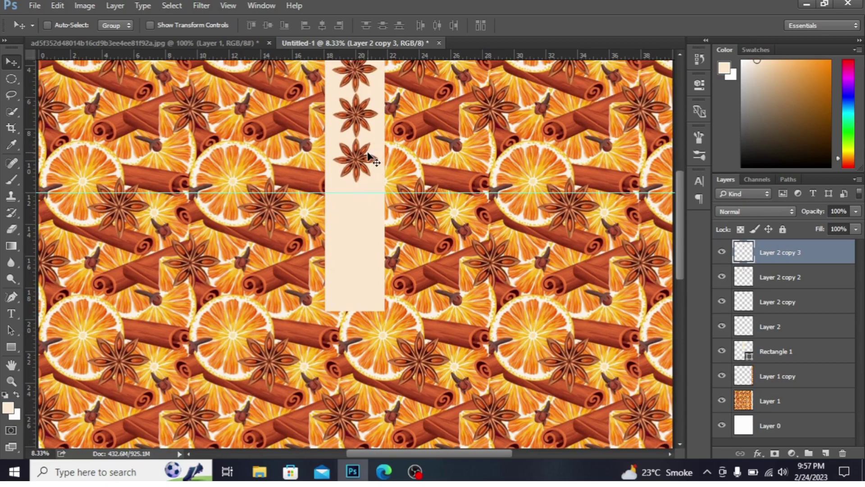
drag(369, 157, 366, 293)
key(ctrl+j)
key(ctrl+j)
key(ctrl+j)
key(ctrl+minus)
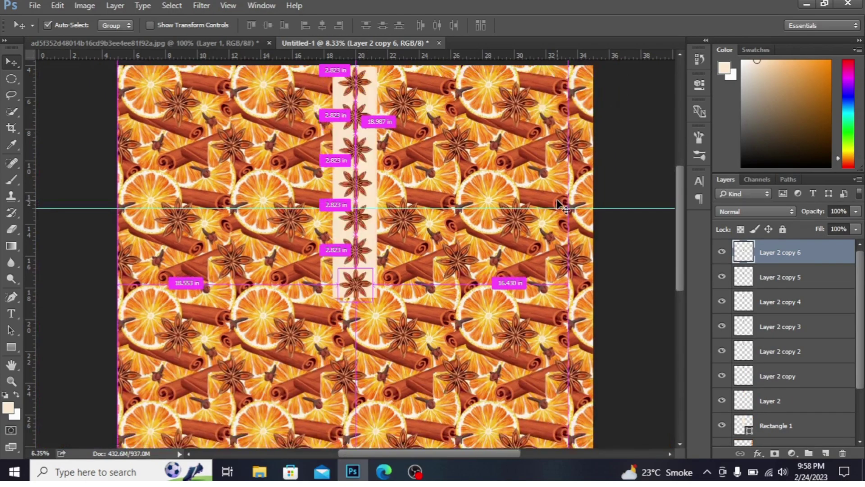
key(ctrl+minus)
key(ctrl+minus)
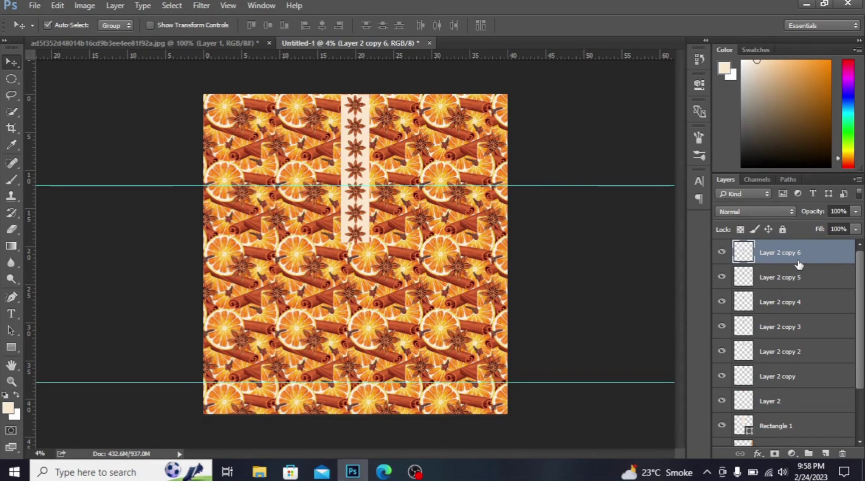
Step: Merge the seven star copy layers down into Layer 2 and begin renaming it
key(Delete)
key(Delete)
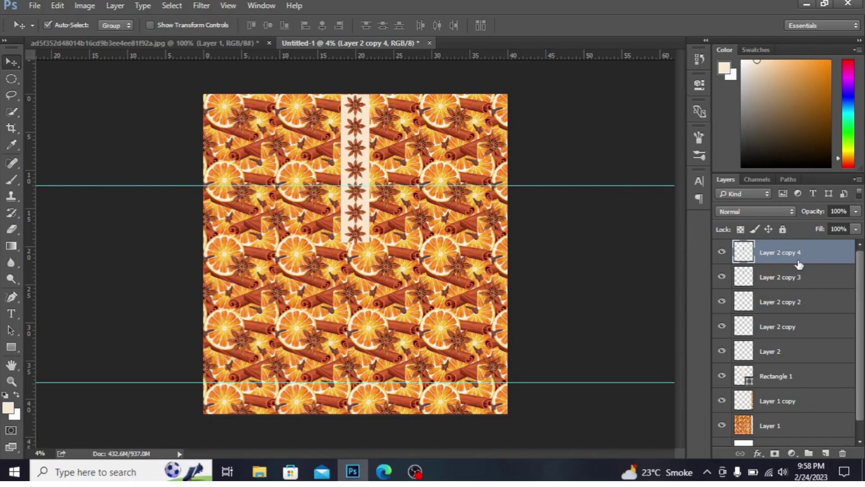
key(Delete)
key(Delete)
key(Delete)
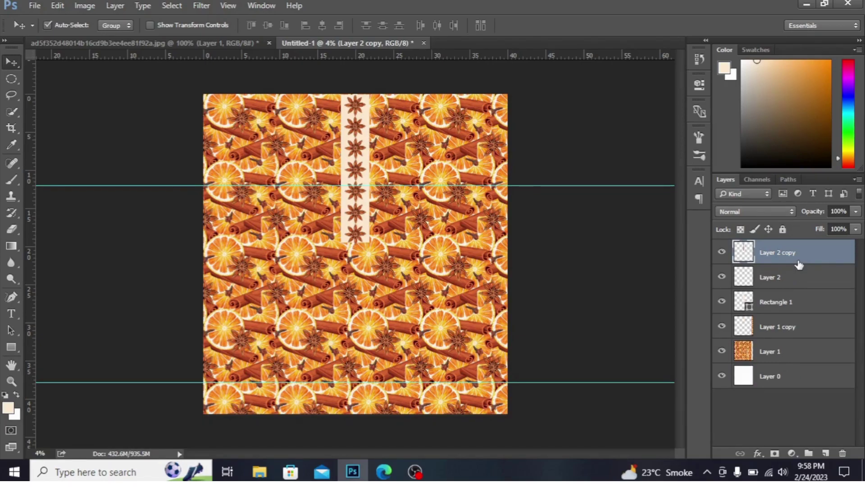
key(Delete)
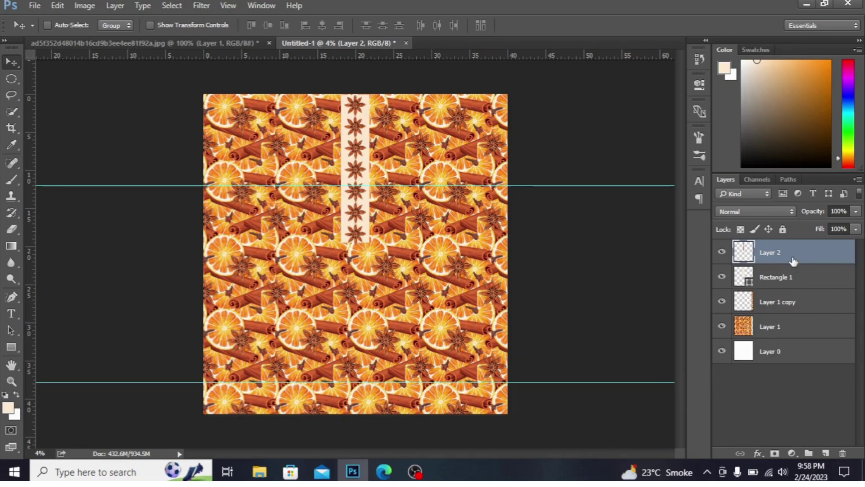
double_click(772, 259)
Step: Rename the merged star layer to Flowers
key(BackSpace)
text(Flowers)
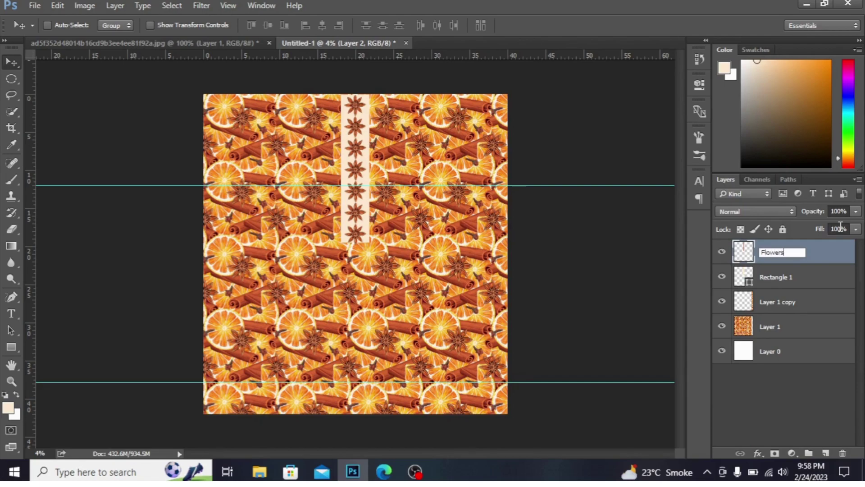
key(Return)
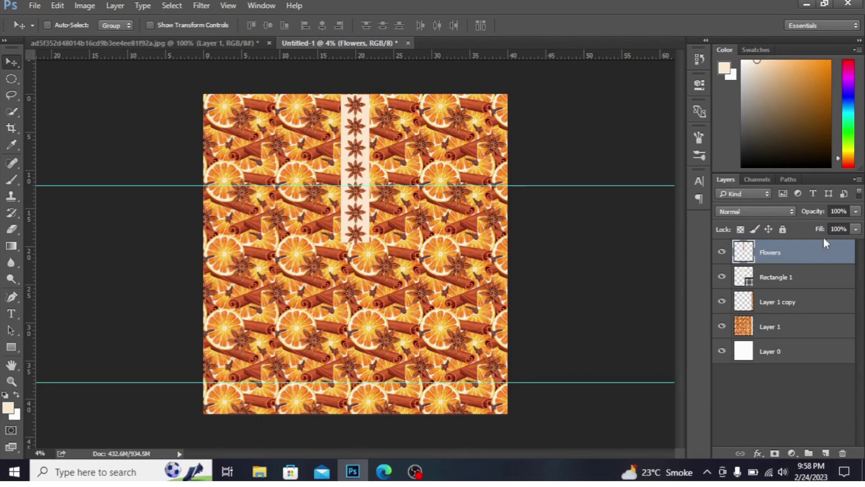
Step: Fill the Rectangle 1 strip with a light orange sampled from an orange slice
click(801, 273)
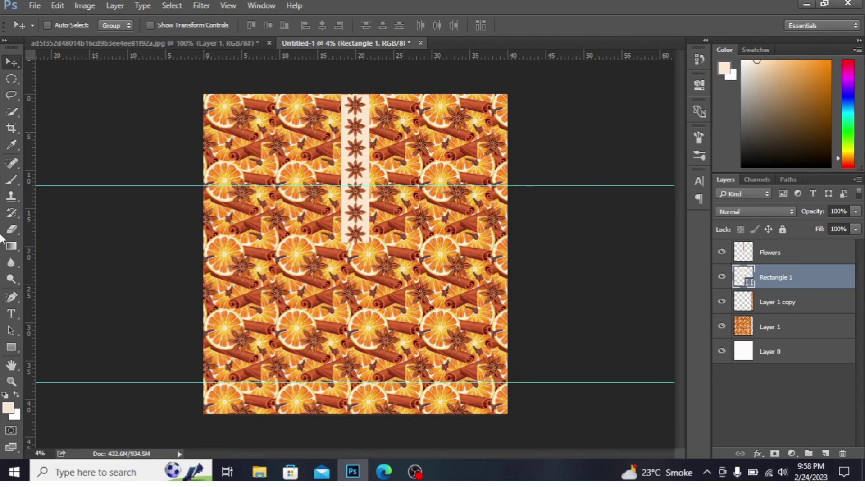
click(11, 144)
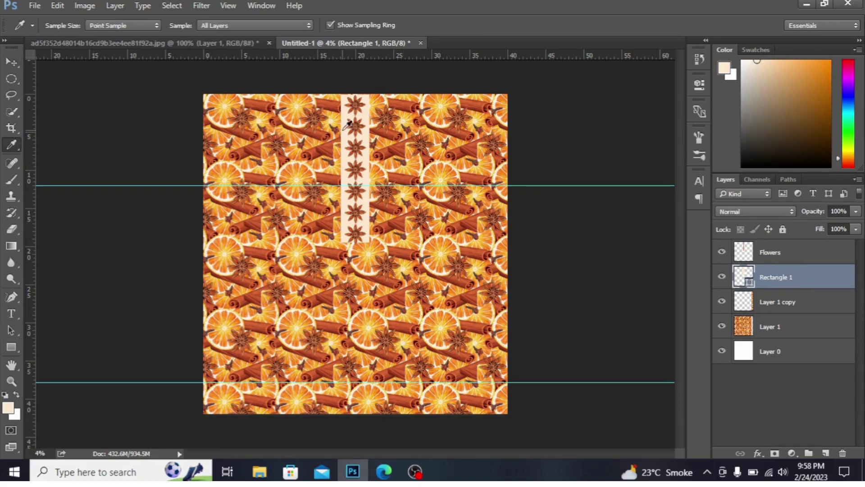
click(302, 97)
click(310, 96)
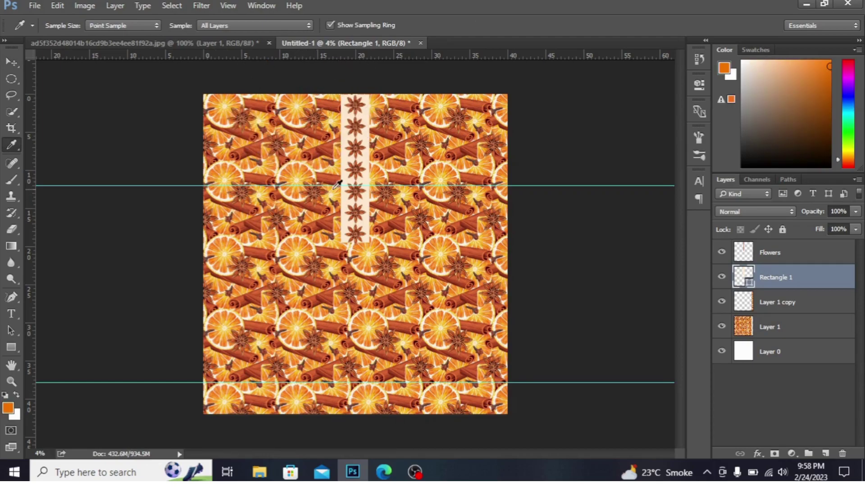
click(278, 143)
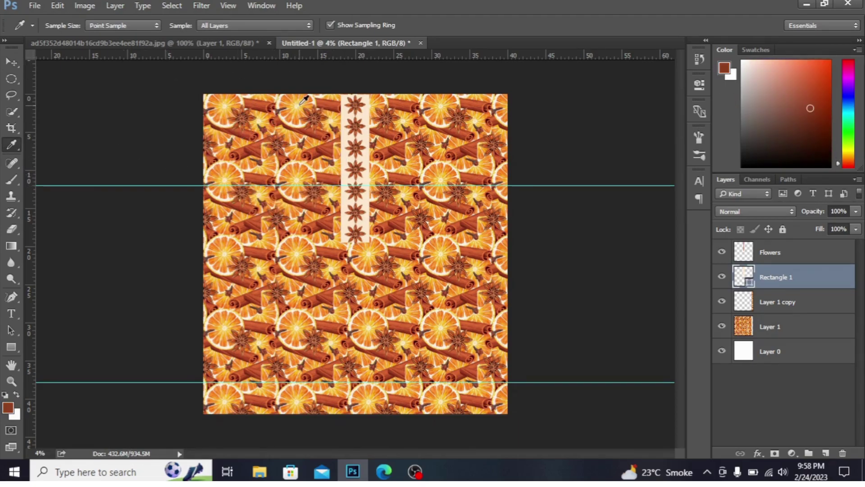
click(304, 93)
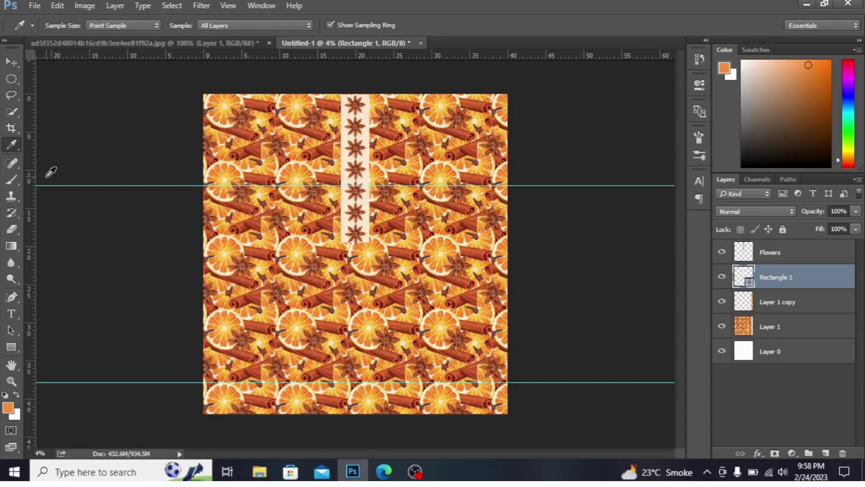
key(alt+BackSpace)
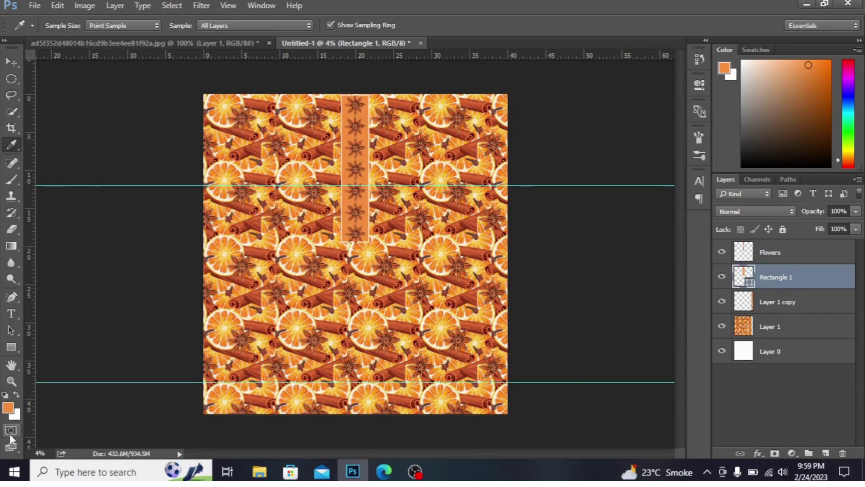
Step: Lighten the foreground colour to fb9c50 and refill the strip with it
click(7, 411)
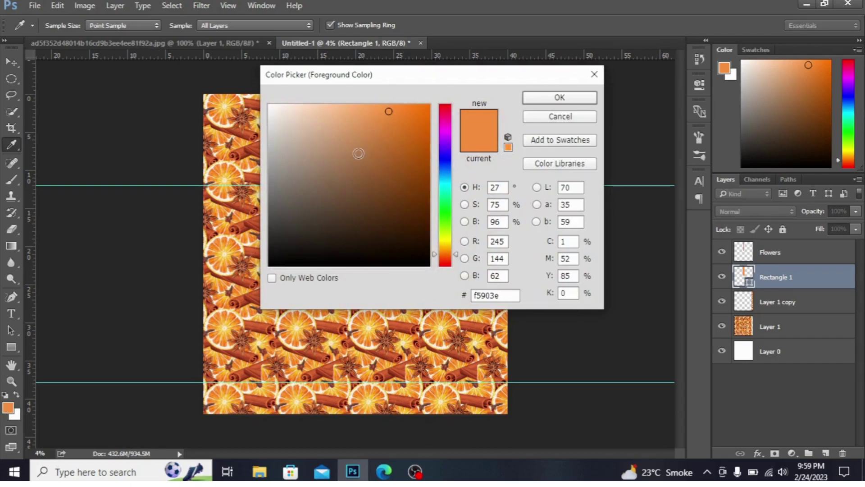
click(379, 106)
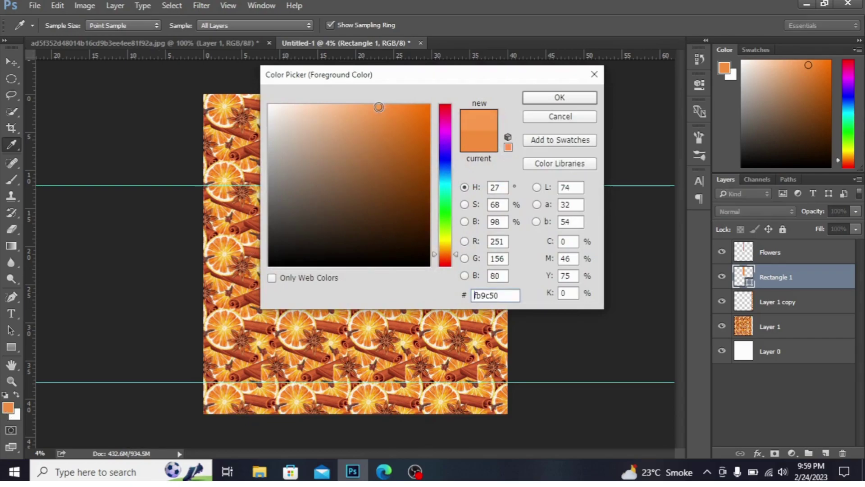
click(559, 98)
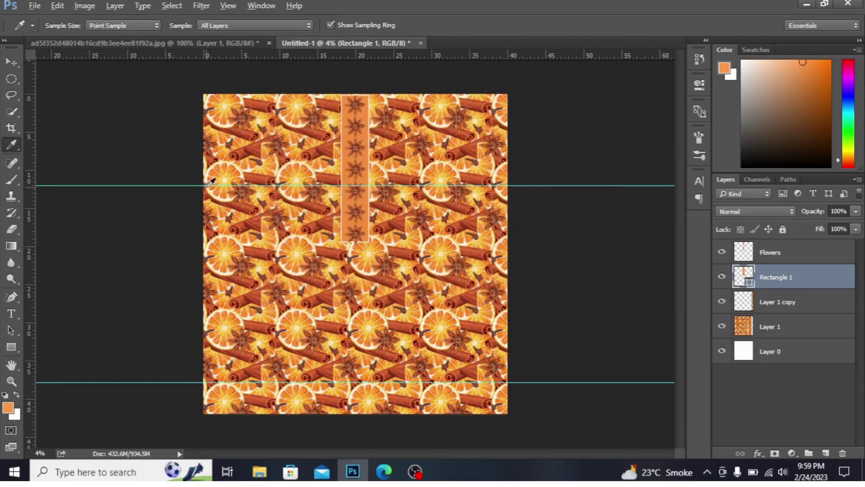
key(alt+BackSpace)
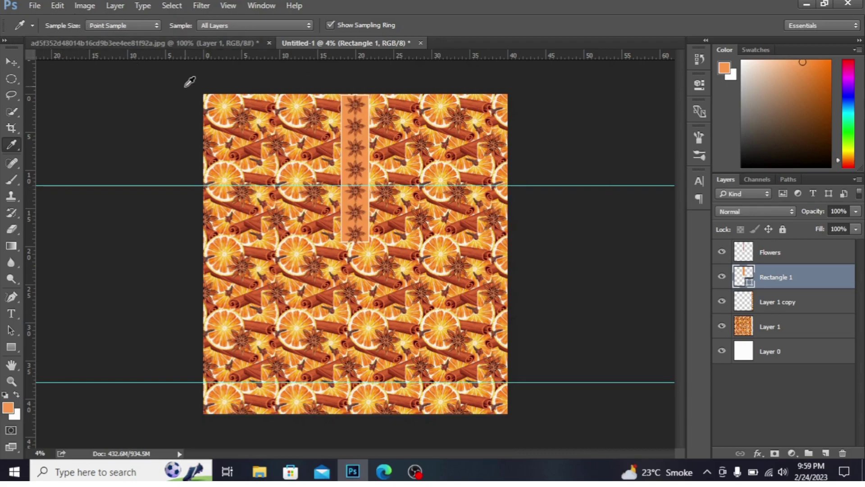
Step: Draw a 12950 × 1450 px orange rectangle across the canvas bottom below the lower guide
click(11, 348)
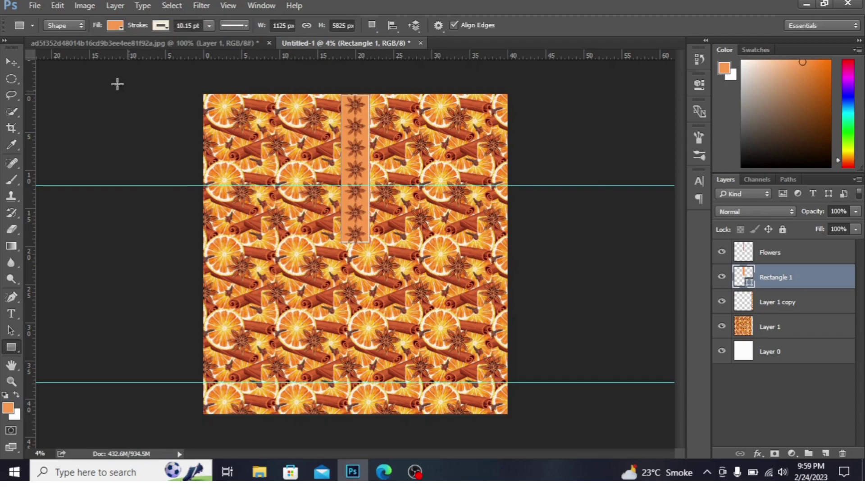
click(160, 26)
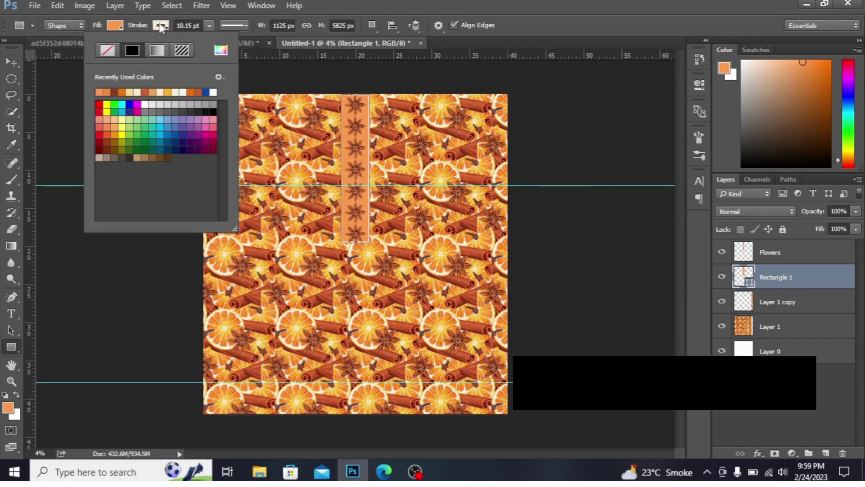
click(102, 90)
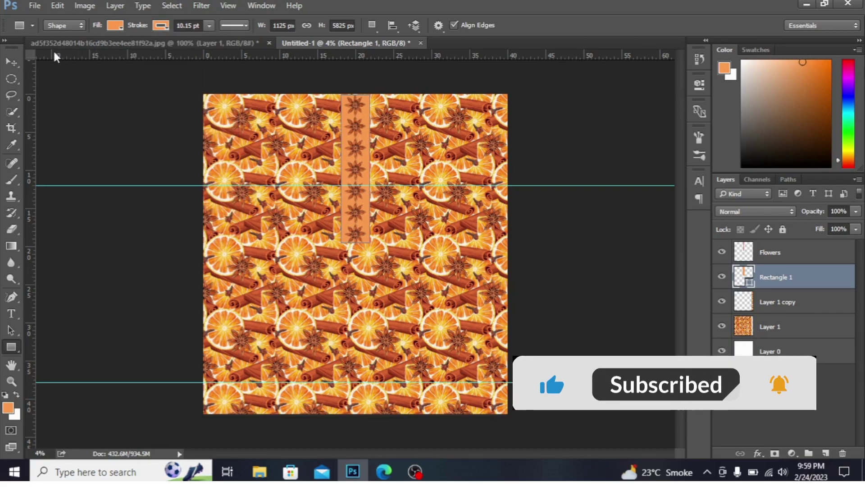
click(13, 65)
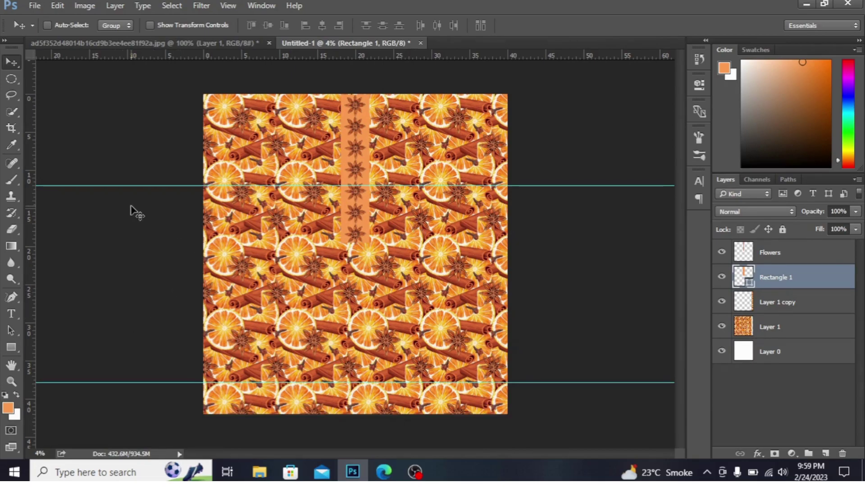
click(7, 351)
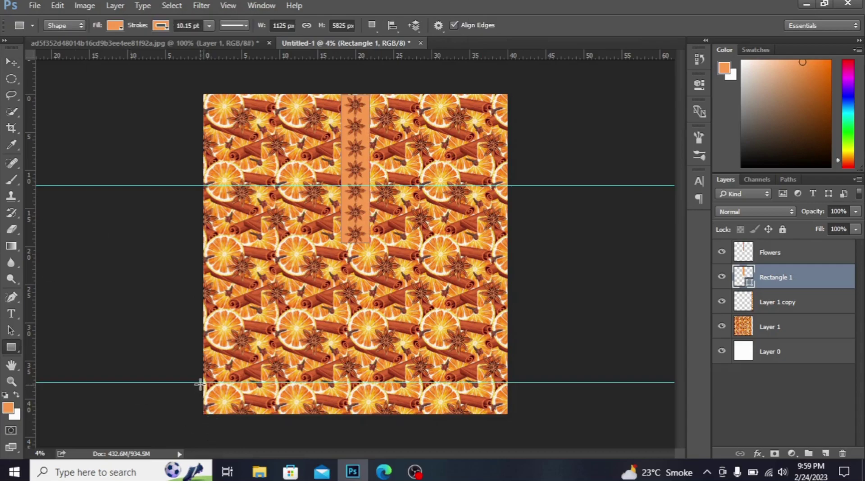
drag(199, 383, 527, 419)
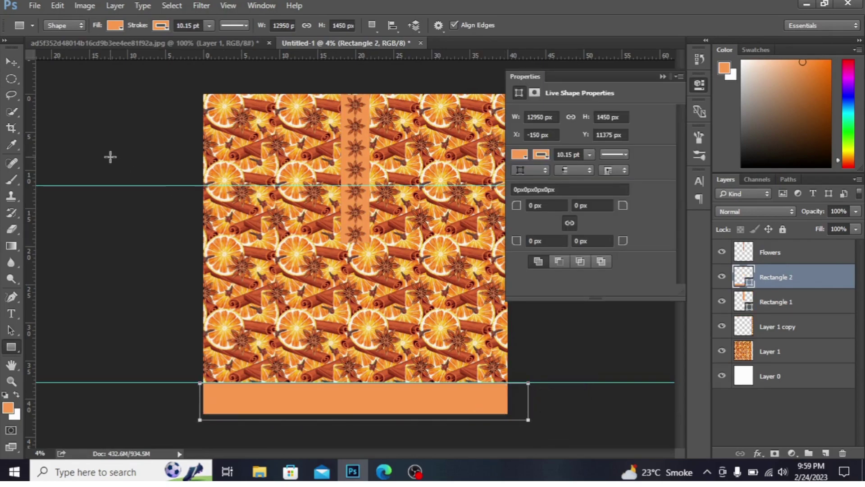
Step: In the source image, show the orange-and-cinnamon background and Quick-Select the central orange slice
key(Return)
click(159, 44)
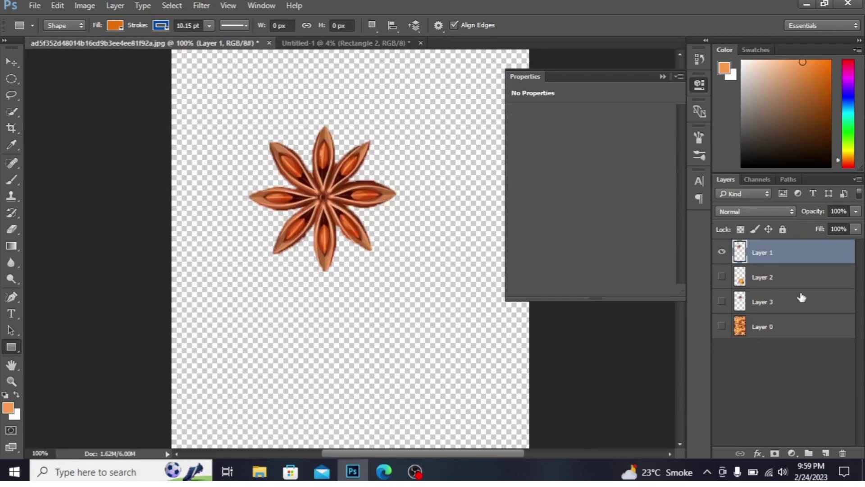
click(778, 334)
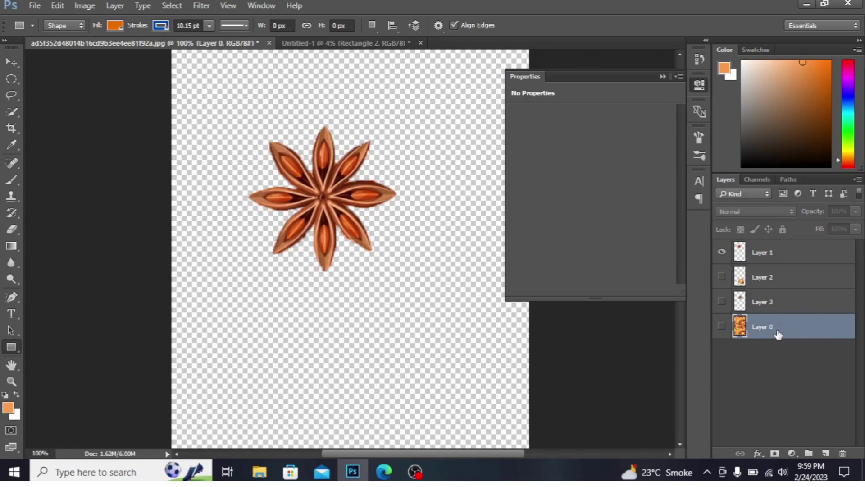
click(721, 327)
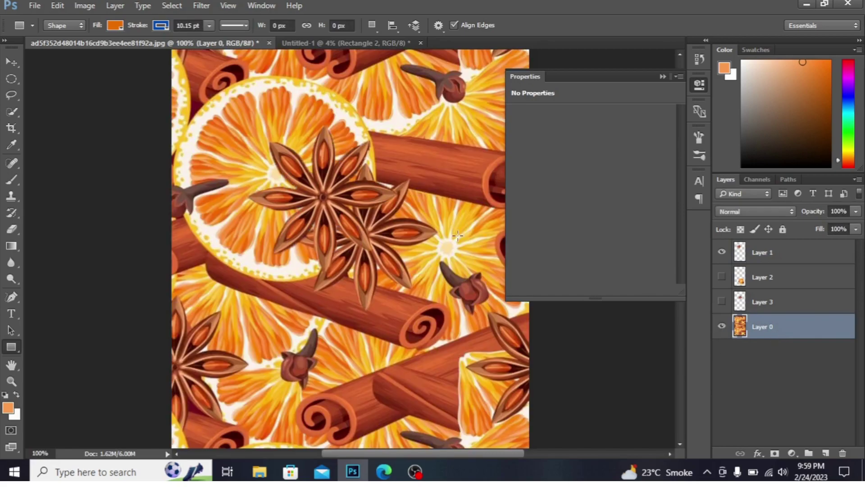
click(722, 254)
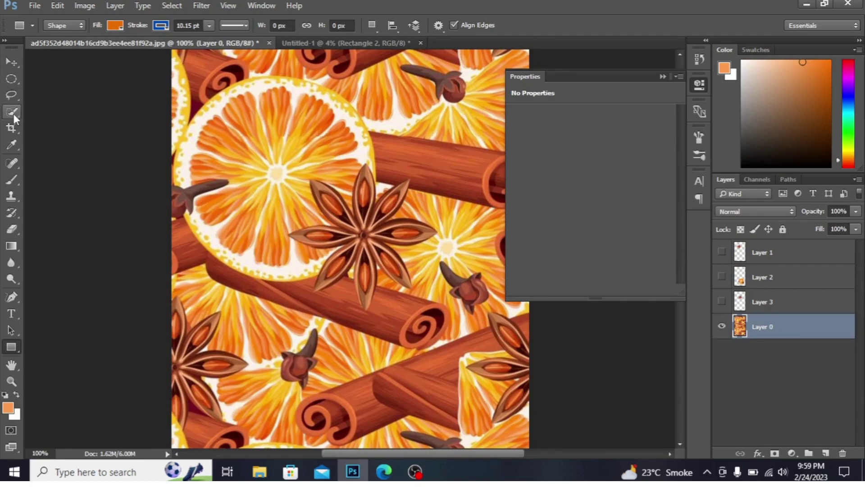
click(11, 95)
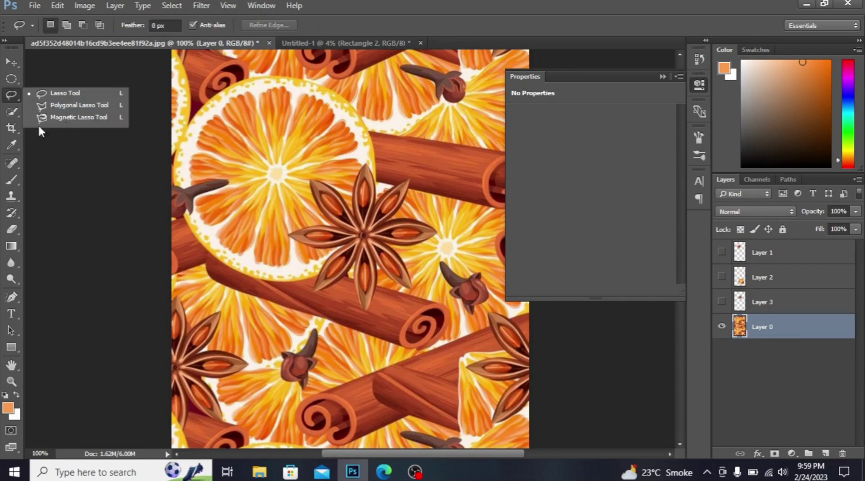
drag(12, 105, 57, 113)
mouse_move(301, 130)
mouse_down()
mouse_move(259, 136)
mouse_move(284, 213)
mouse_move(349, 188)
mouse_move(316, 149)
mouse_move(298, 150)
mouse_move(327, 172)
mouse_move(324, 204)
mouse_move(282, 204)
mouse_move(324, 225)
mouse_up()
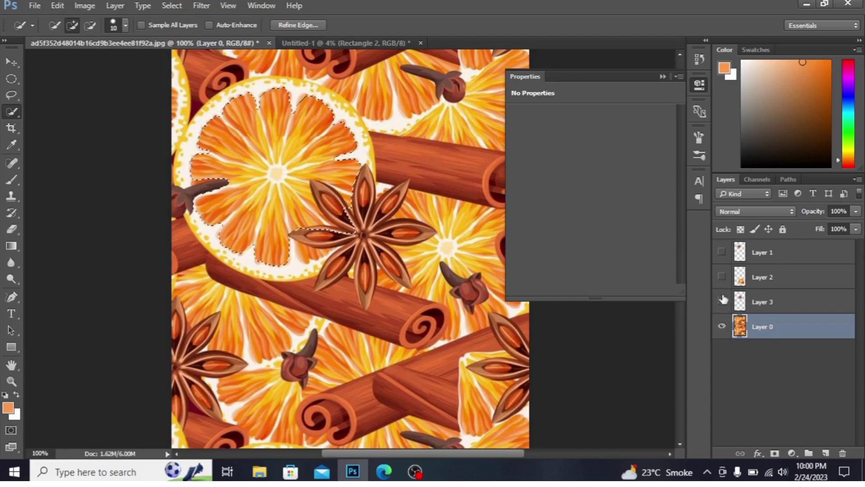
Step: Move the orange slice from Layer 2 into the Untitled-1 patterned document
click(723, 277)
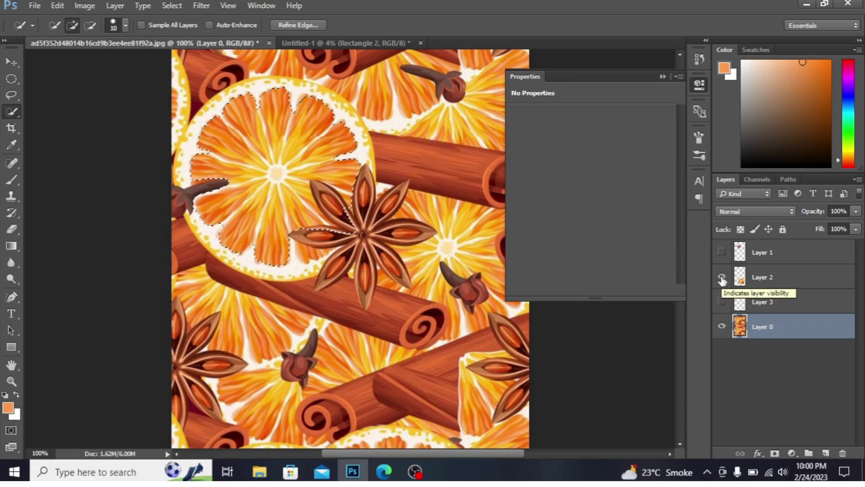
click(722, 326)
click(766, 277)
key(v)
drag(396, 440, 296, 143)
drag(287, 177, 351, 267)
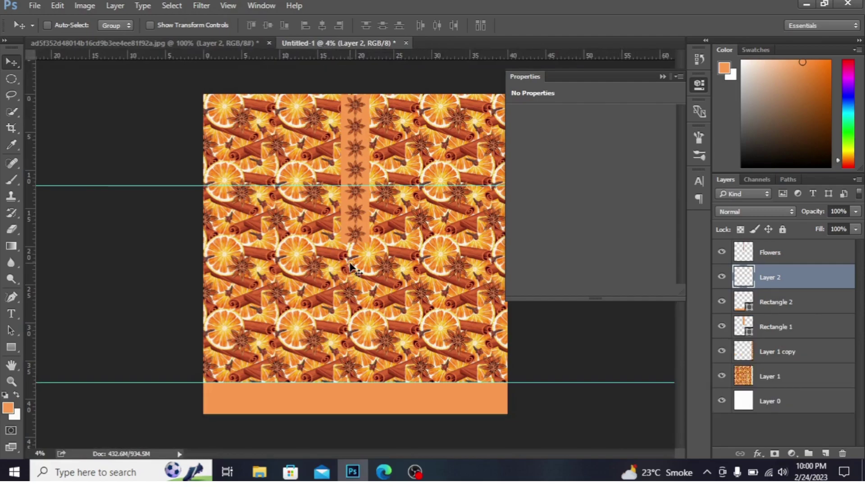
Step: Scale the pasted orange slice up to about 407%
key(ctrl+t)
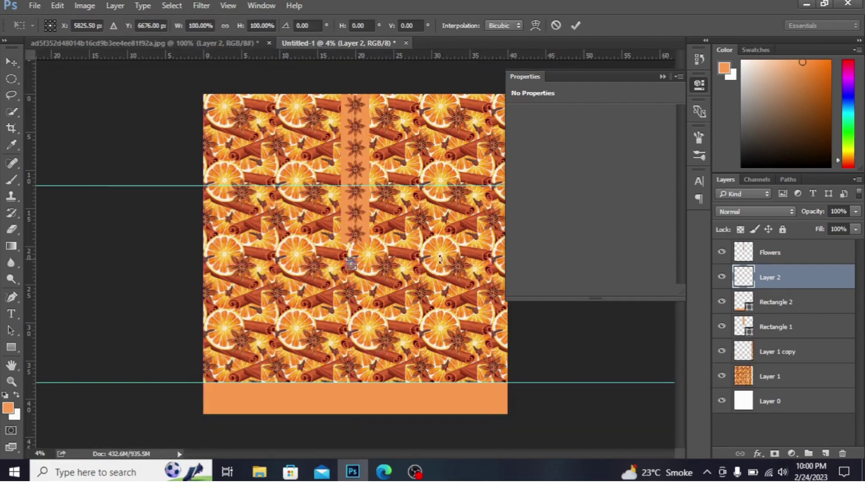
drag(358, 255, 280, 388)
key(Return)
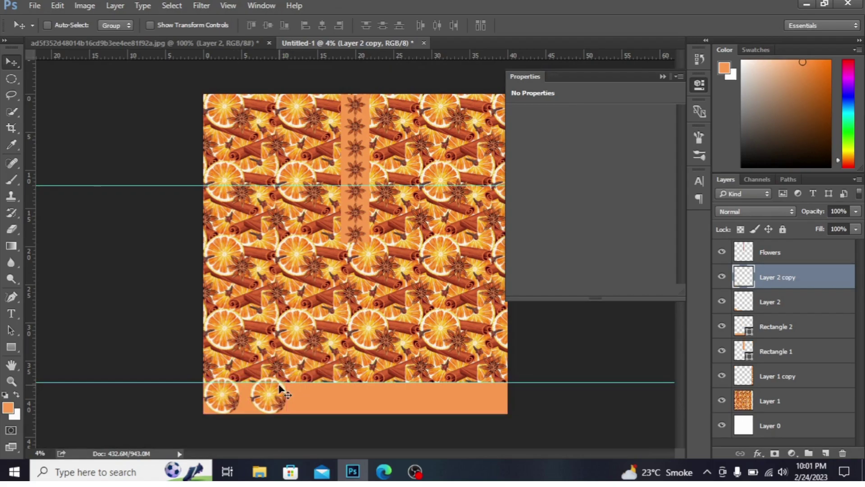
Step: Shrink the second orange slice to about 78% beside the first on the bottom band
key(ctrl+plus)
key(ctrl+plus)
key(ctrl+plus)
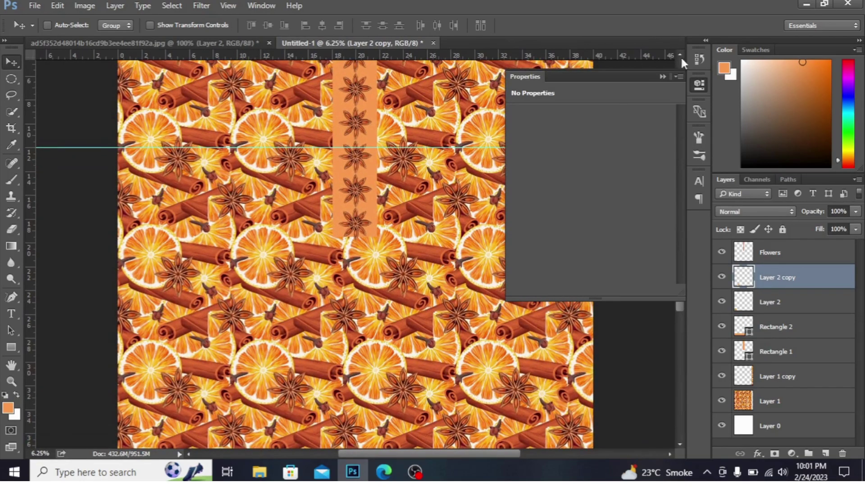
click(662, 76)
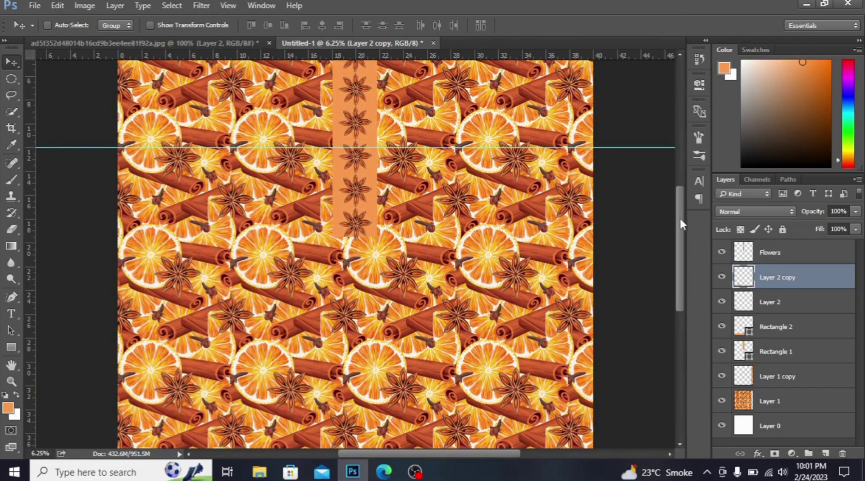
drag(682, 224, 677, 298)
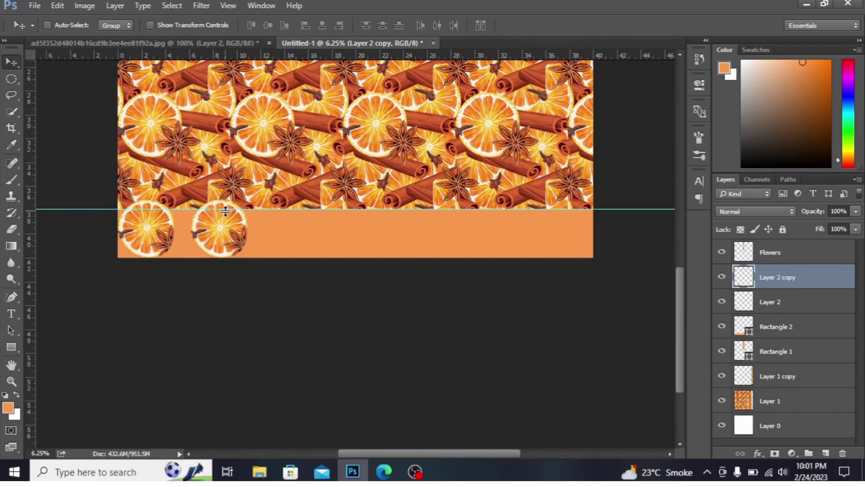
key(ctrl+t)
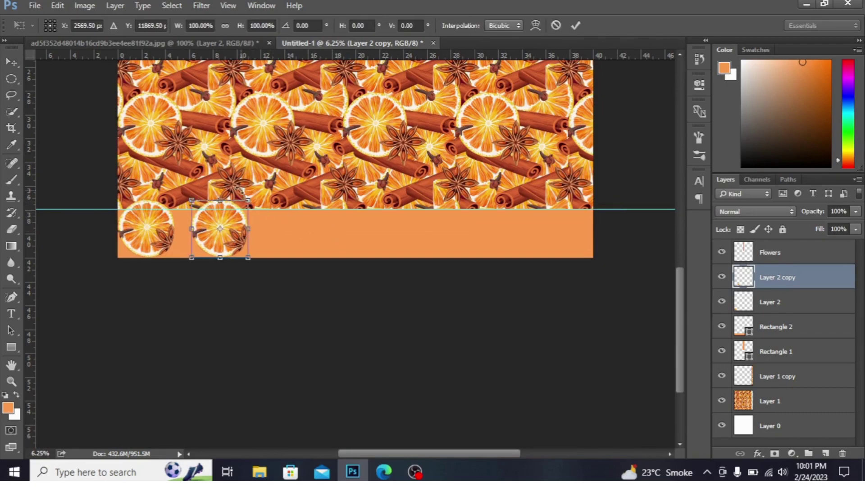
drag(249, 203, 242, 209)
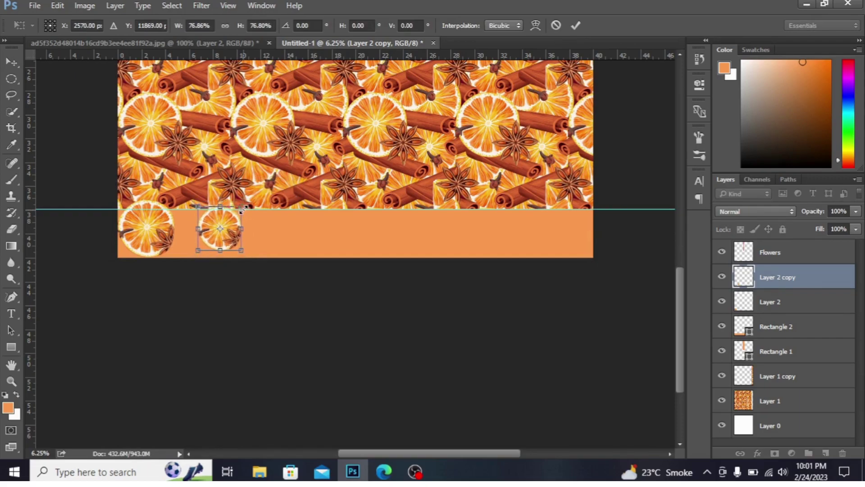
key(Return)
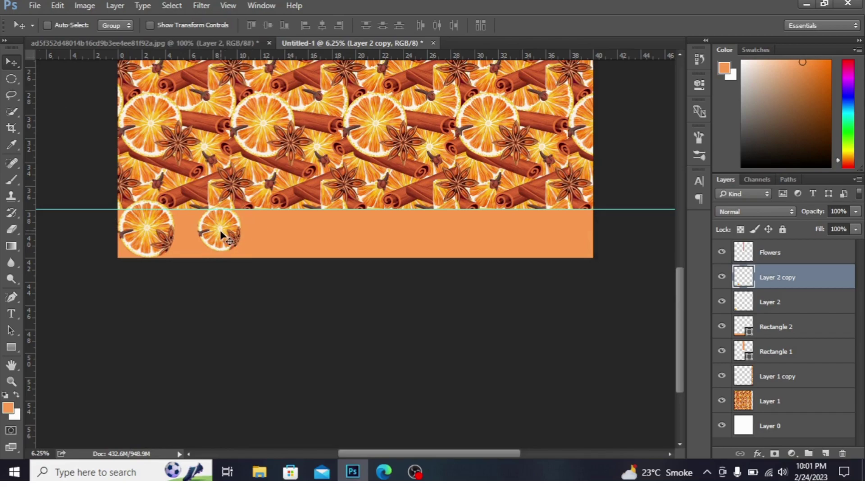
Step: Delete Layer 2 with the larger slice and move the small orange slice to the band's left end
drag(218, 233, 216, 240)
click(824, 300)
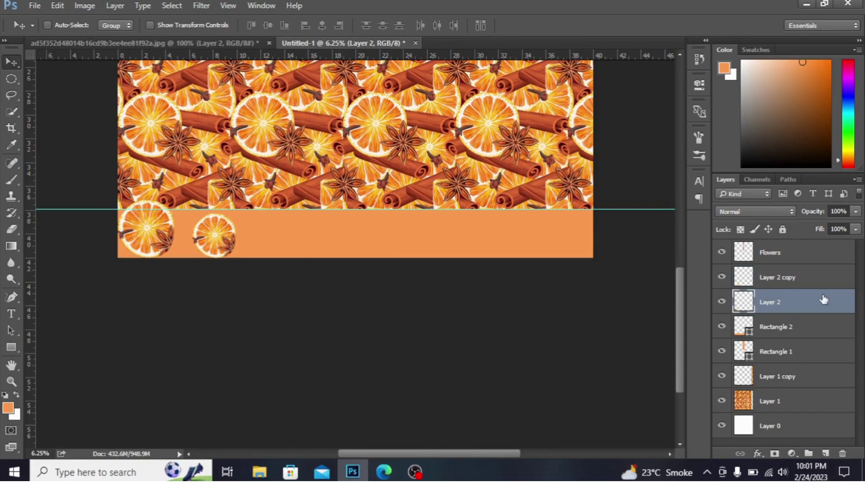
click(844, 453)
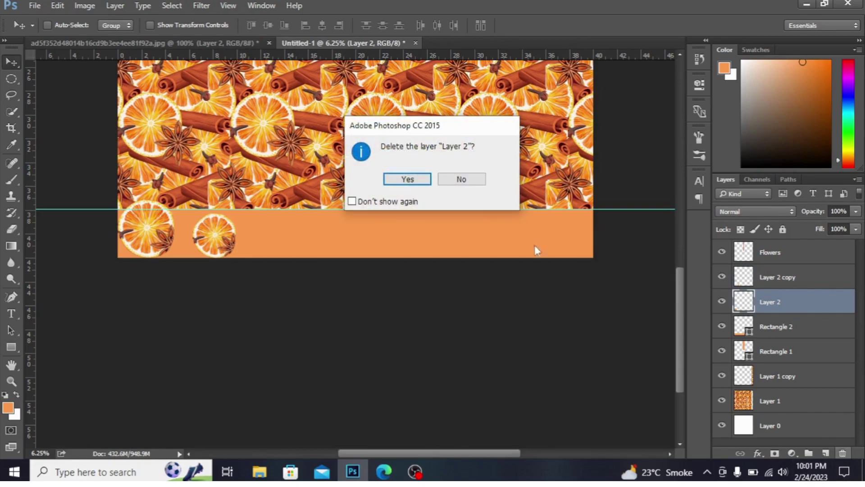
click(421, 177)
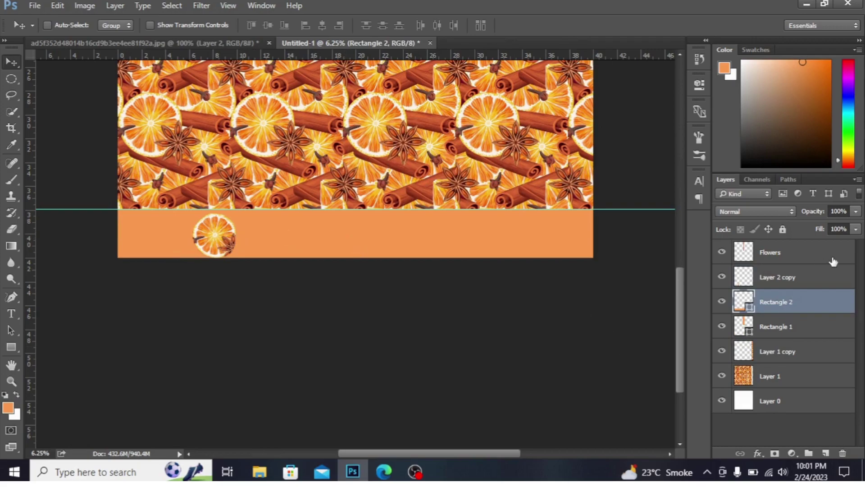
click(812, 280)
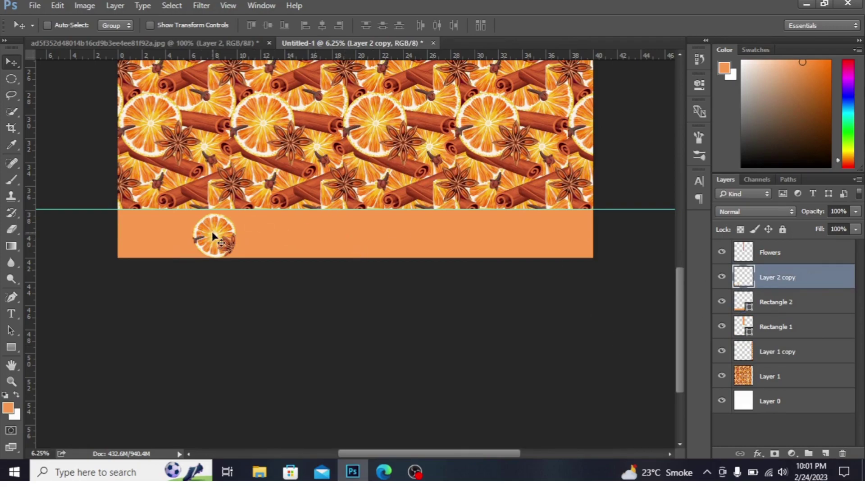
mouse_move(213, 236)
mouse_down()
mouse_move(135, 233)
mouse_move(211, 236)
mouse_move(199, 234)
mouse_up()
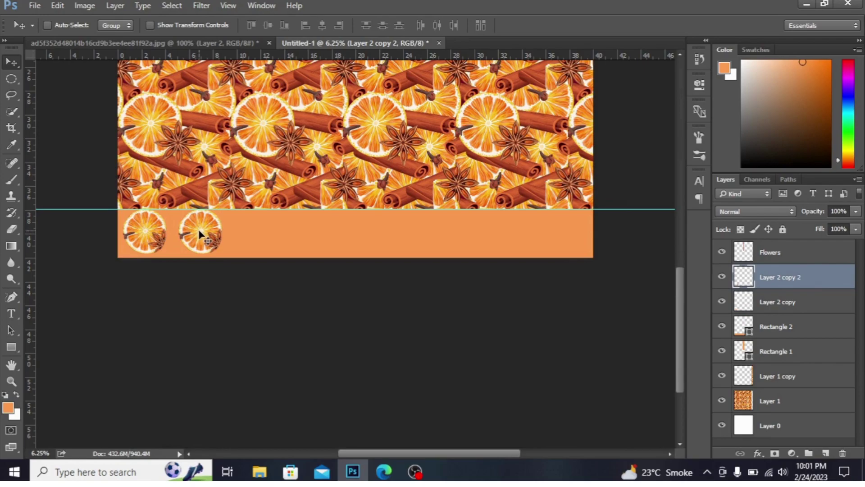
Step: Copy and merge the slices rightward, two to four to eight, across the bottom band
key(ctrl)
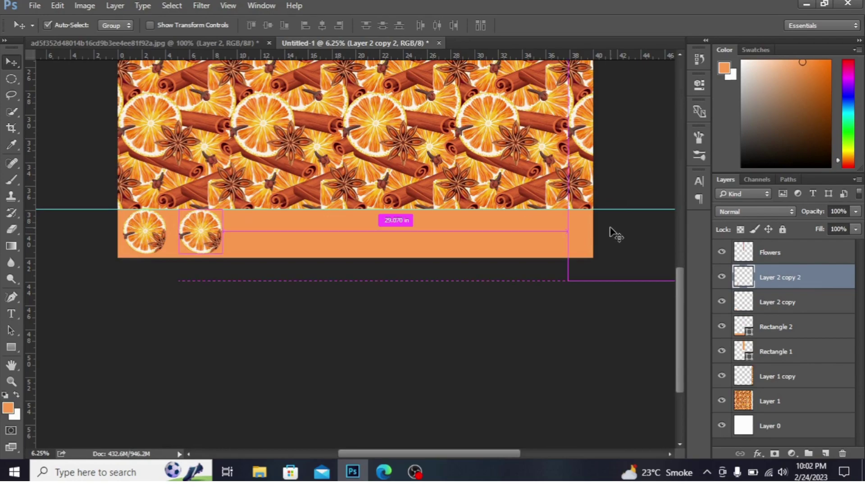
key(ctrl+z)
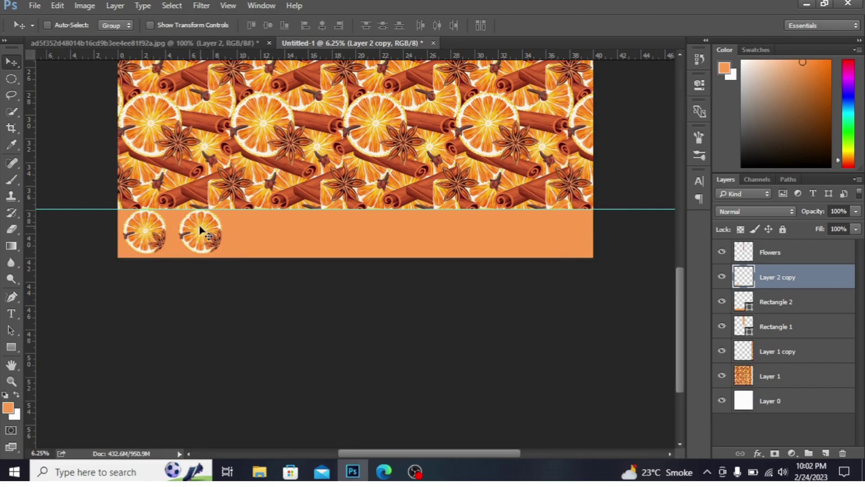
drag(200, 232, 314, 232)
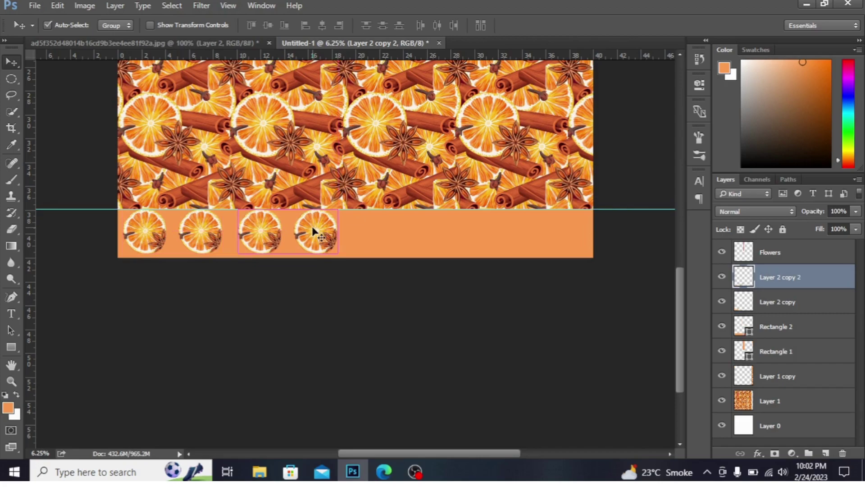
key(ctrl+e)
drag(315, 233, 552, 231)
scroll(539, 366, up, 1)
scroll(540, 366, down, 1)
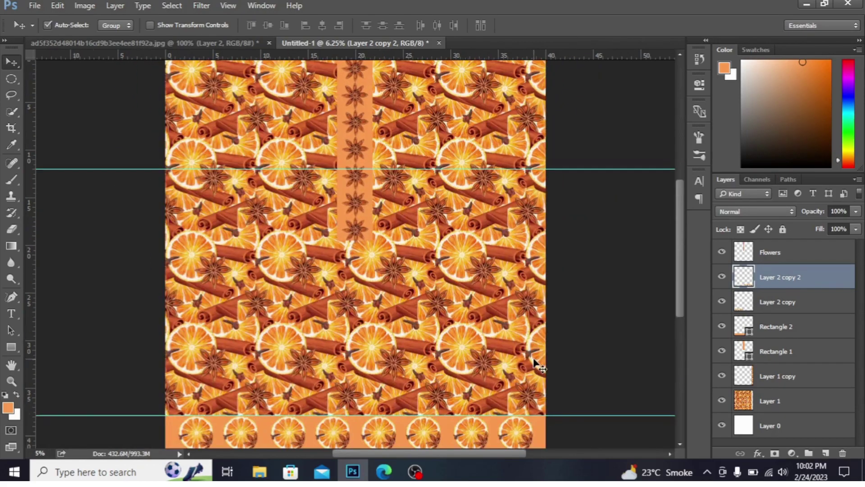
scroll(539, 366, down, 1)
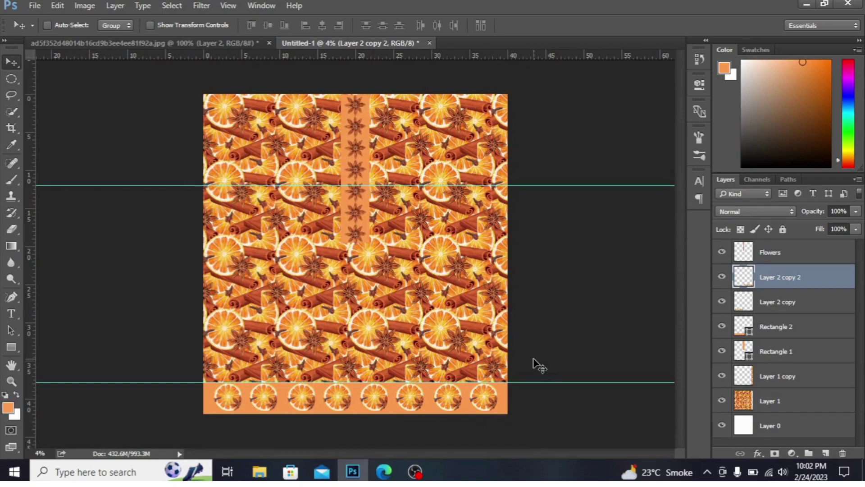